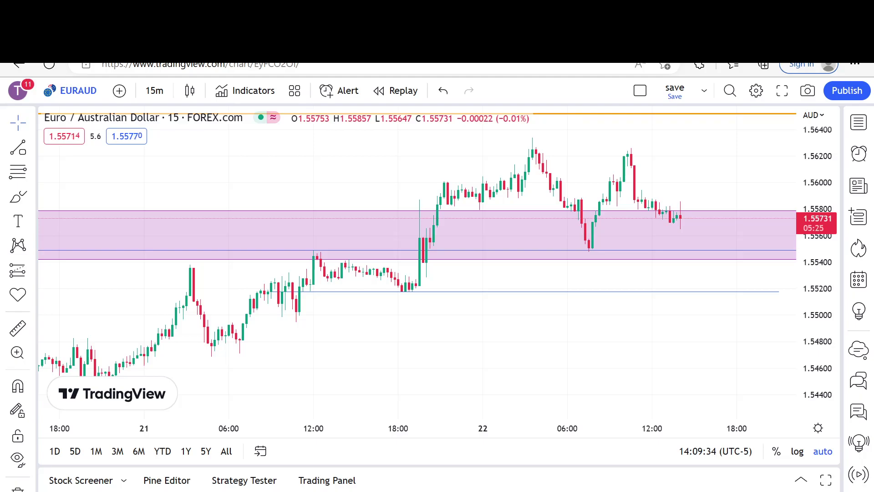
Remove all drawings from the EURAUD chart and switch it to the 1-day timeframe.
right_click(354, 162)
left_click(433, 425)
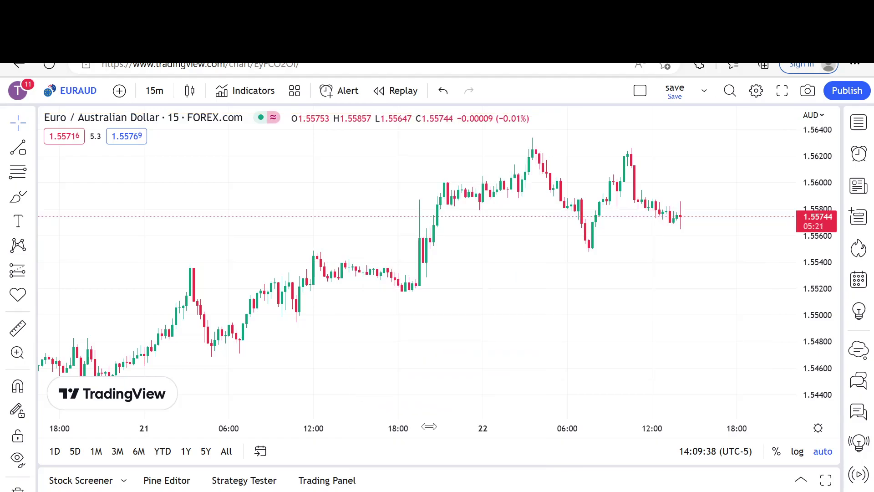
left_click(154, 91)
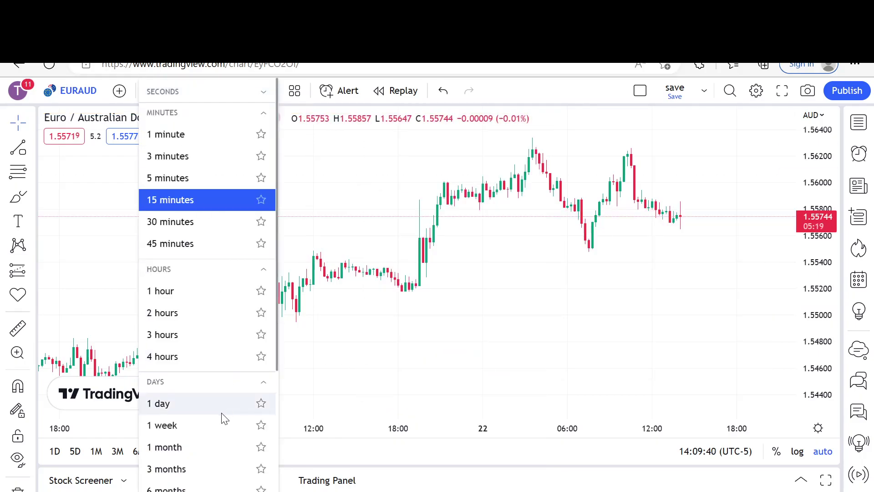
left_click(190, 407)
scroll(194, 399, "up", 5)
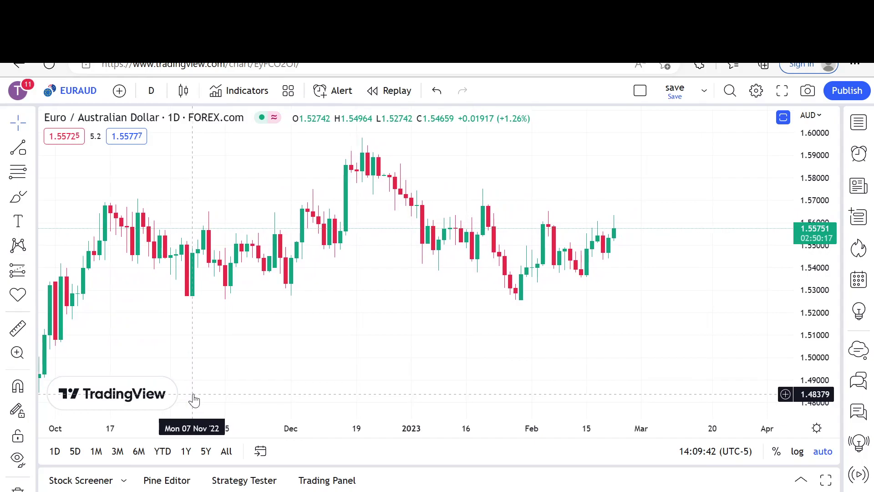
scroll(193, 400, "up", 5)
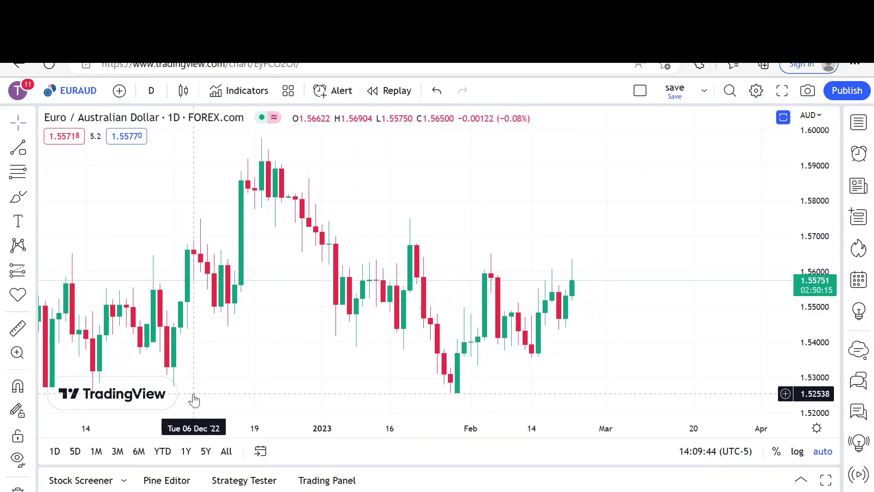
scroll(194, 399, "up", 2)
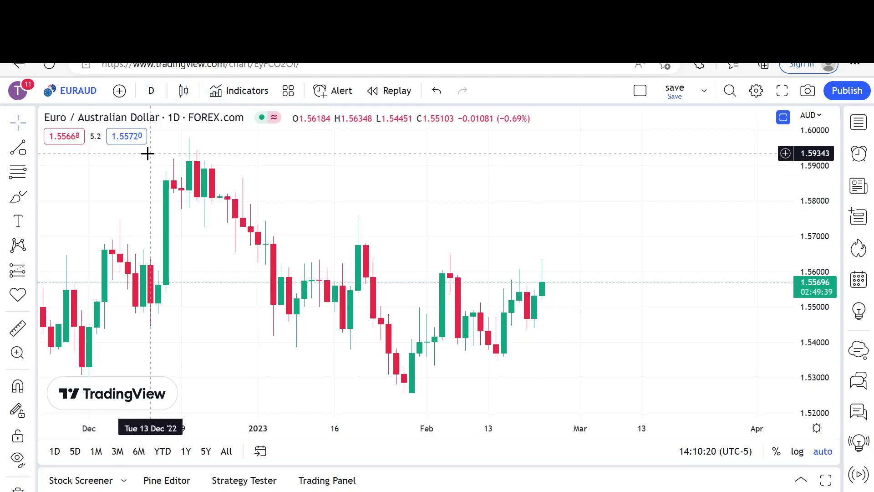
Switch the EURAUD chart to the 4-hour timeframe.
left_click(151, 90)
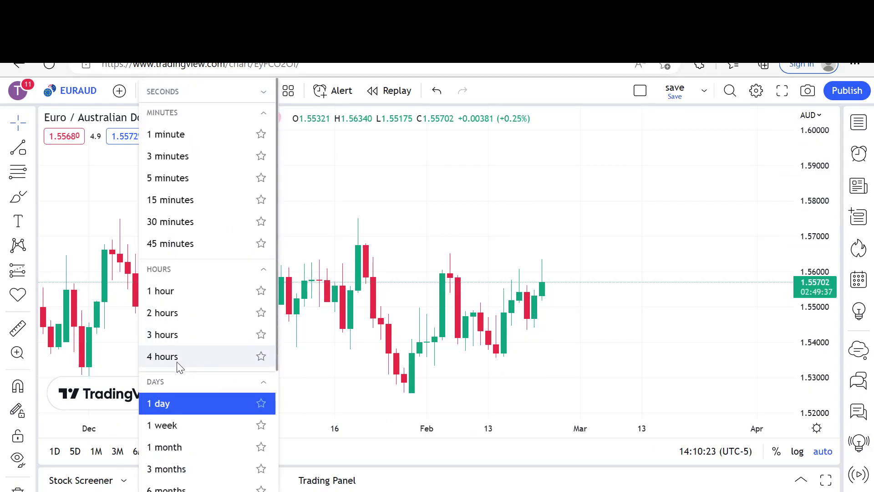
left_click(189, 356)
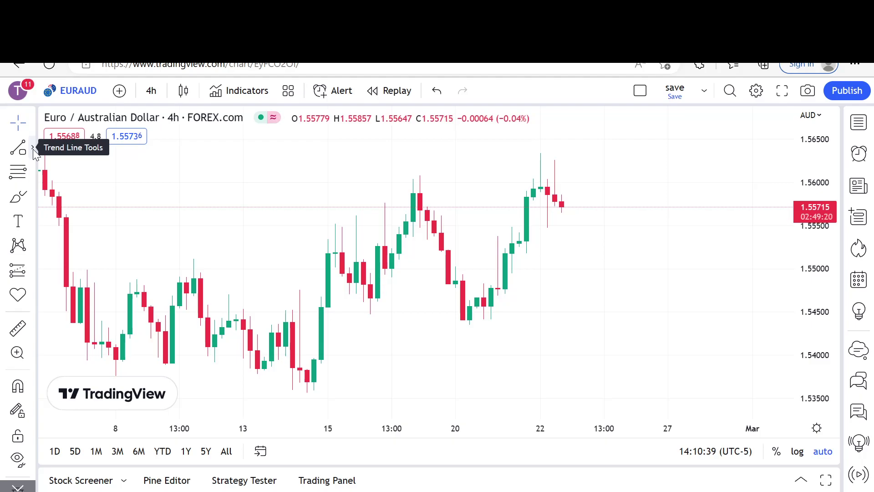
left_click(35, 152)
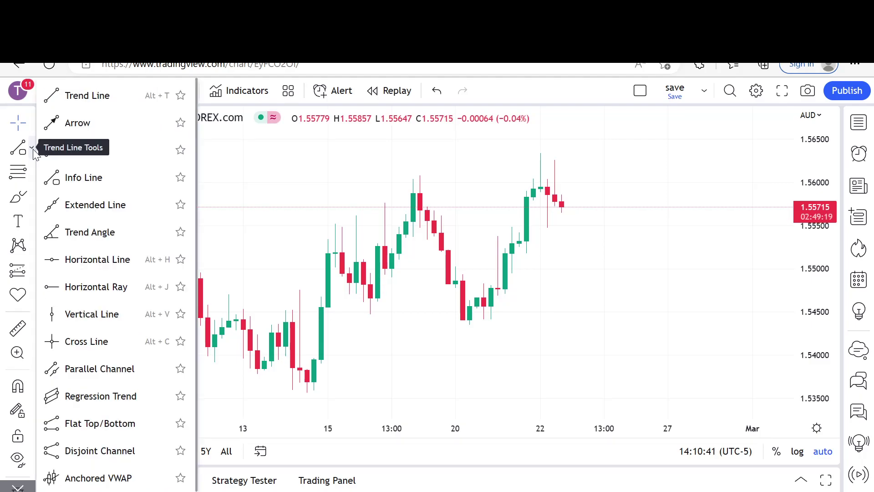
left_click(110, 99)
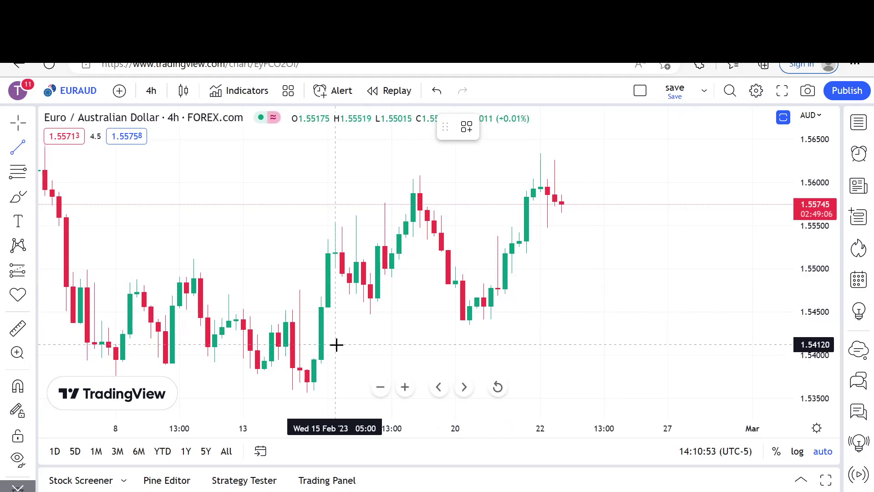
scroll(337, 344, "up", 2)
scroll(336, 344, "up", 4)
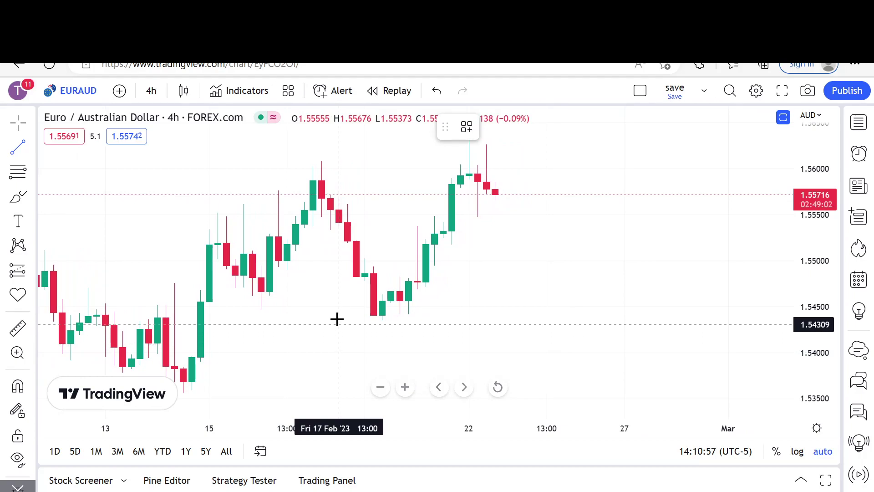
left_click(331, 326)
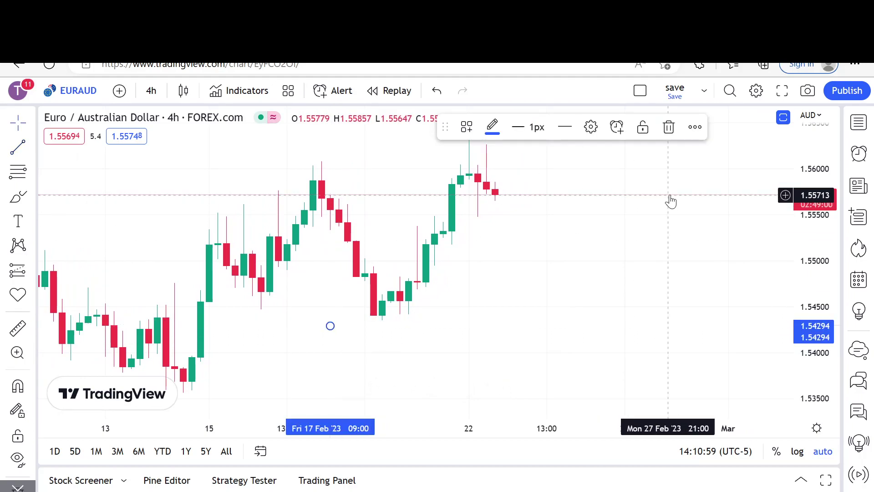
left_click(671, 128)
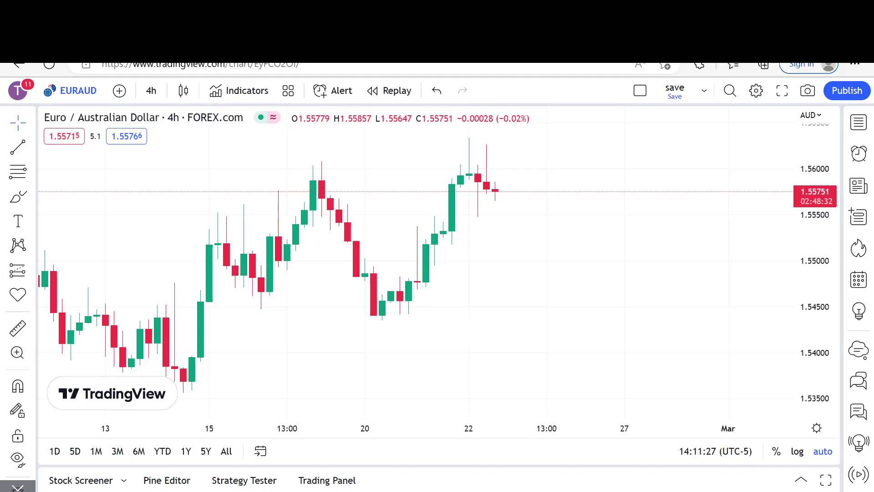
Draw a horizontal trend line at about 1.55483 from 20 Feb 05:00 to 27 Feb 09:00.
left_click(18, 147)
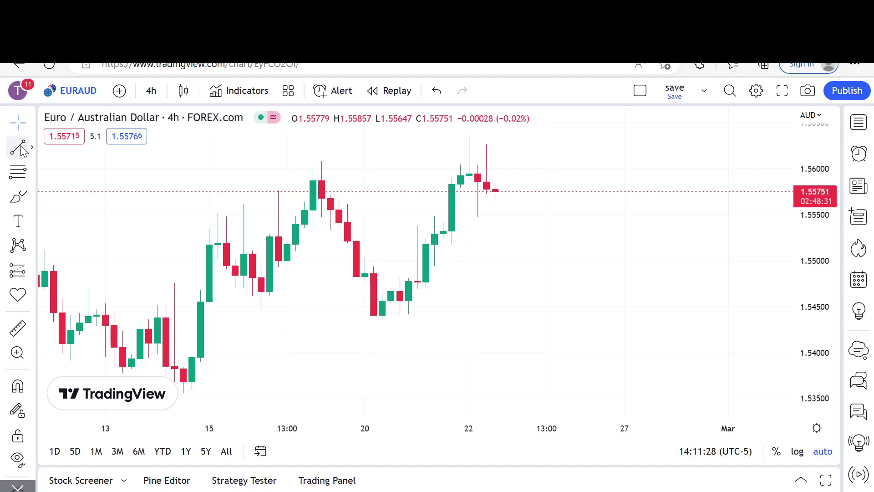
left_click(374, 216)
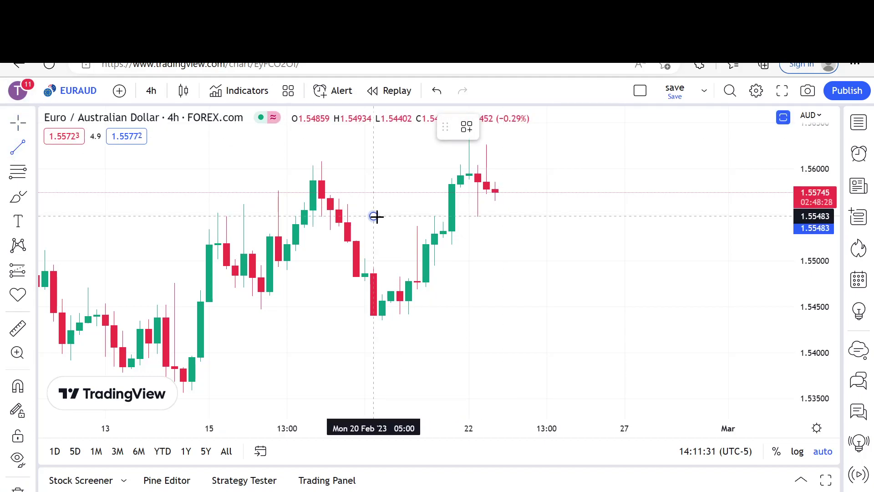
left_click(641, 216)
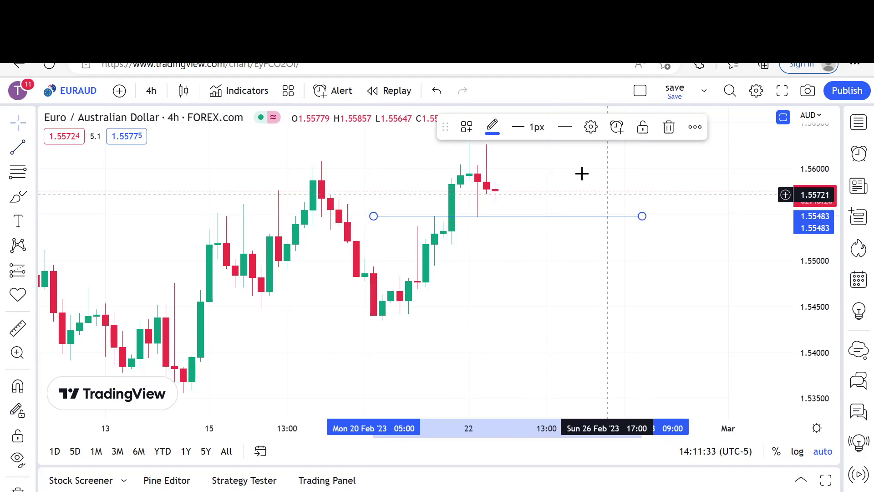
left_click(580, 174)
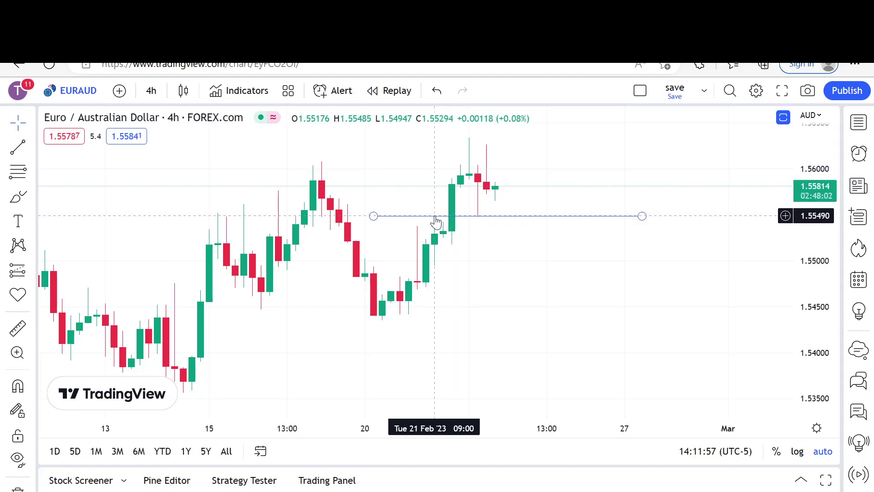
Draw a rectangle zone from about 1.55416 to 1.55795, spanning 21 Feb 01:00 to 27 Feb 09:00.
left_click(32, 199)
left_click(103, 237)
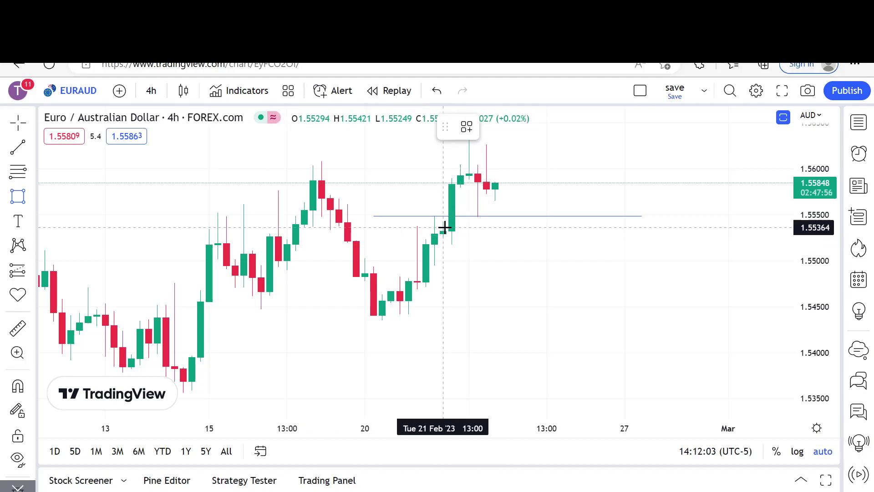
left_click_drag(434, 222, 642, 187)
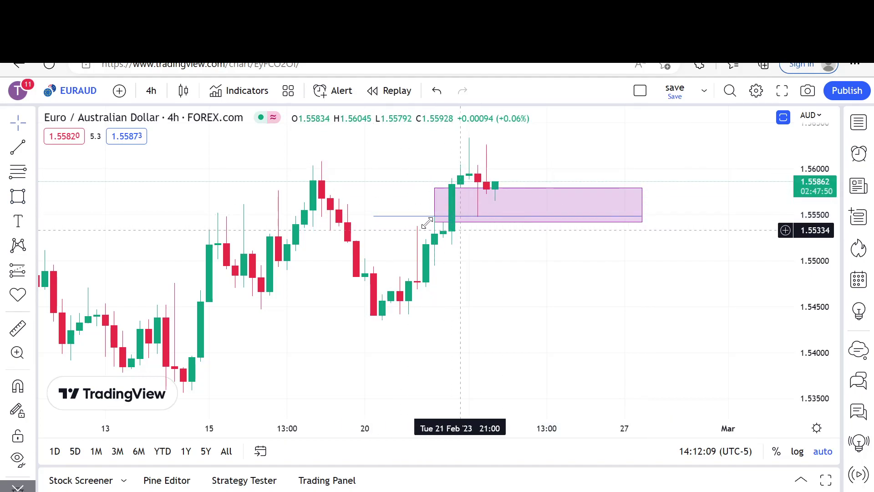
left_click_drag(435, 222, 417, 222)
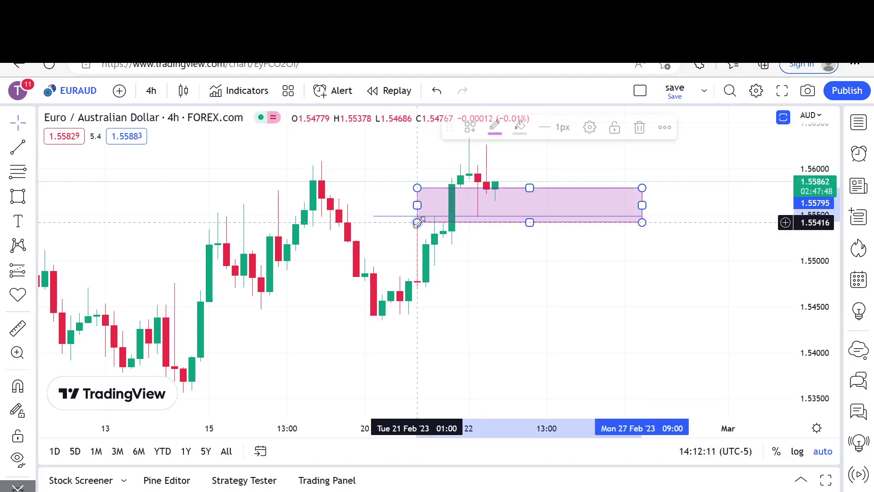
left_click(374, 186)
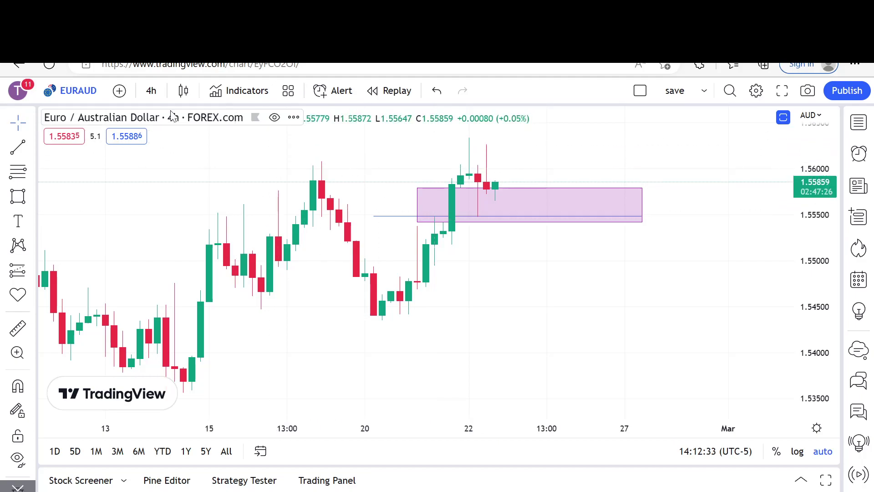
Draw a short horizontal trend line at about 1.55171 below the zone, from 21 Feb 09:00 to 22 Feb 09:00.
left_click(18, 147)
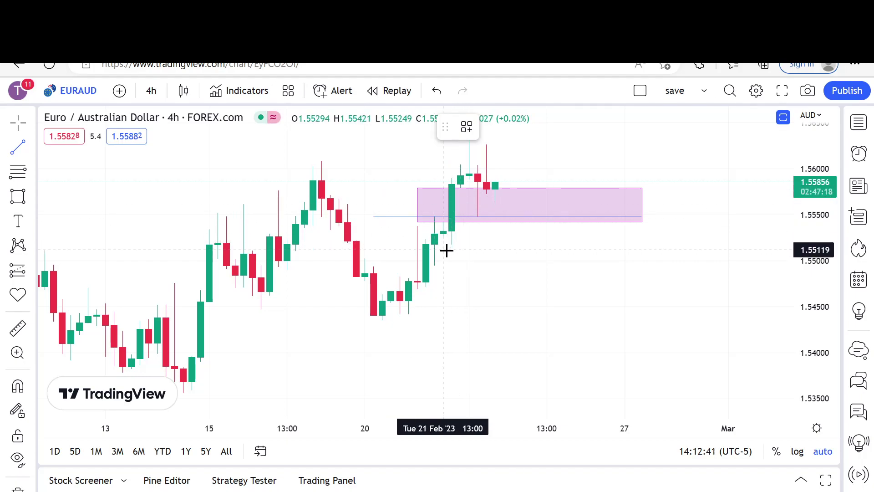
left_click(435, 245)
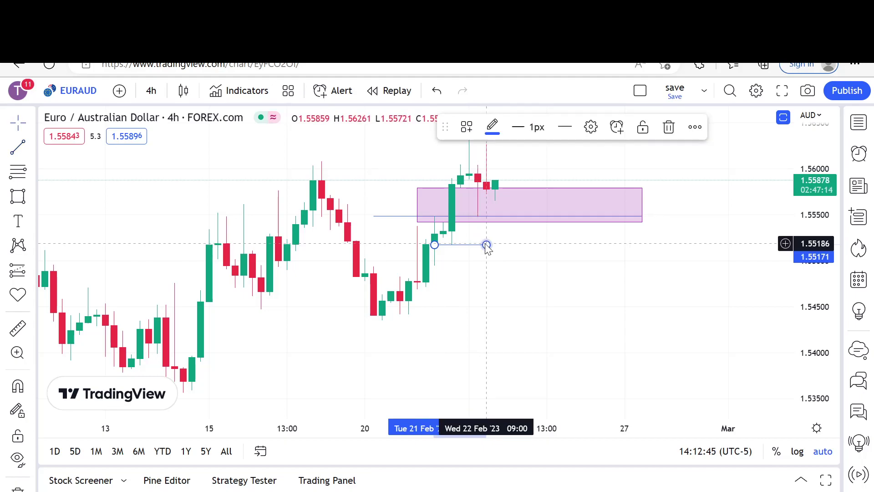
left_click(469, 260)
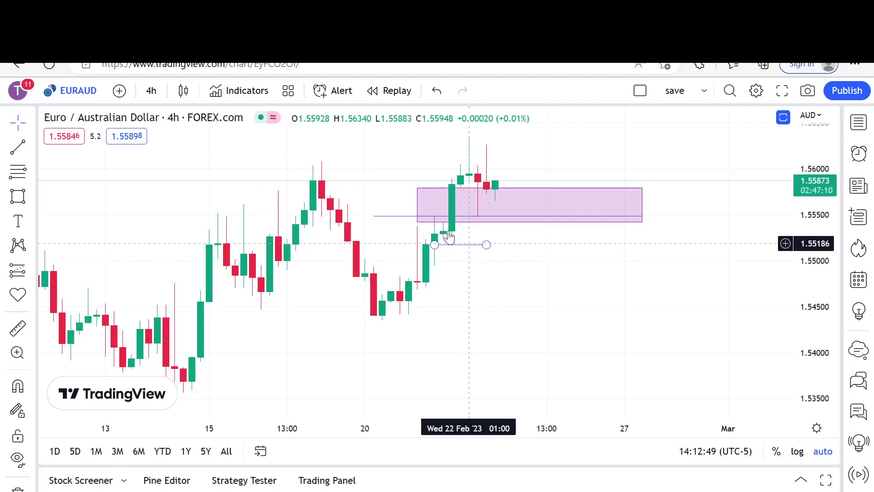
Switch the chart to the 15-minute timeframe to view the marked zone.
left_click(153, 91)
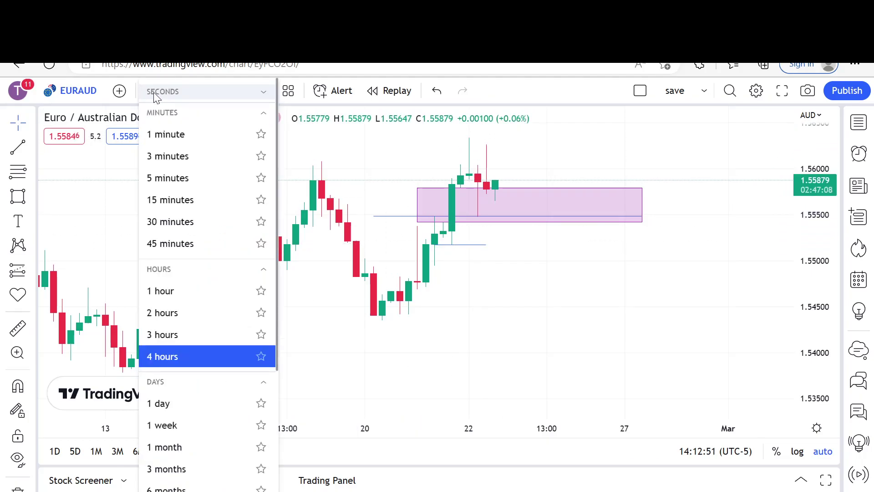
left_click(154, 199)
scroll(354, 254, "down", 5)
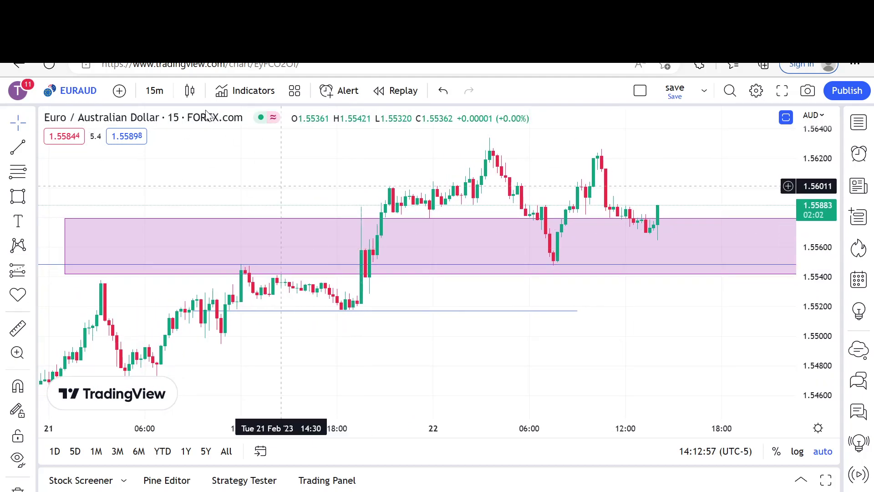
Switch the chart to the 1-hour timeframe, keeping the zone and recent candles in view.
left_click(156, 97)
left_click(164, 291)
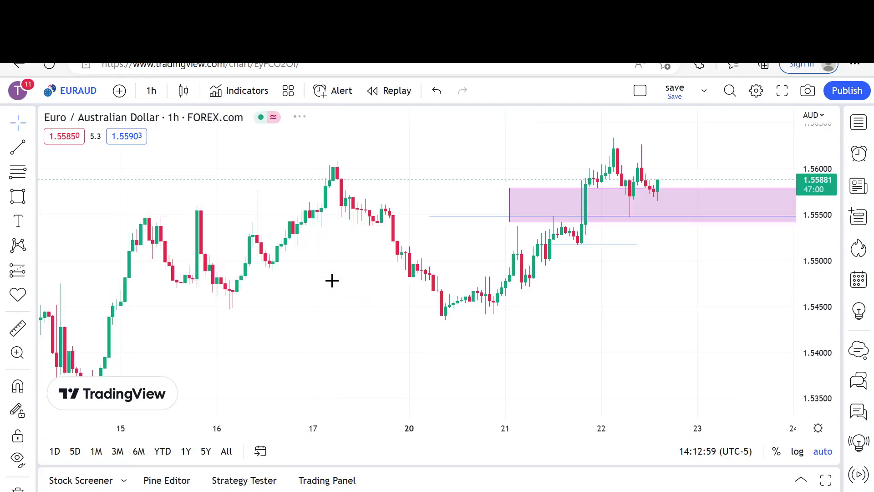
scroll(332, 285, "up", 3)
scroll(333, 286, "right", 3)
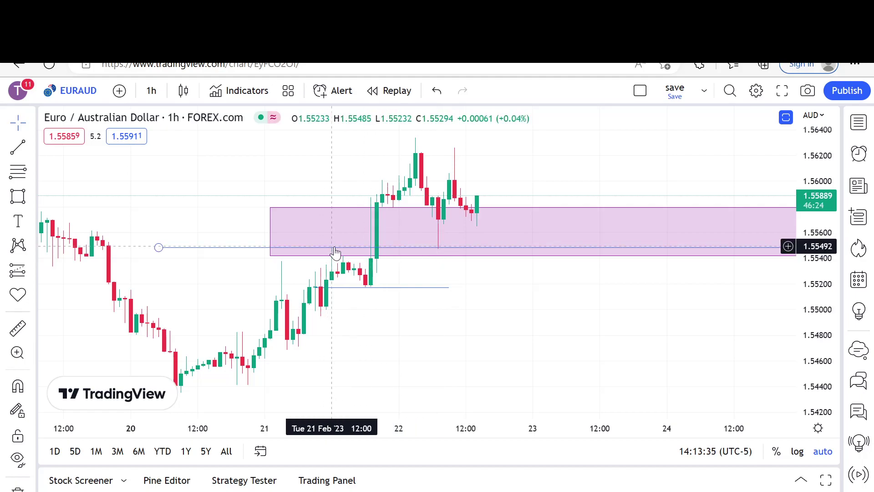
Draw a Fibonacci retracement from the 21 Feb 18:00 swing low at about 1.55173 up to the swing high at about 1.56338.
left_click(20, 180)
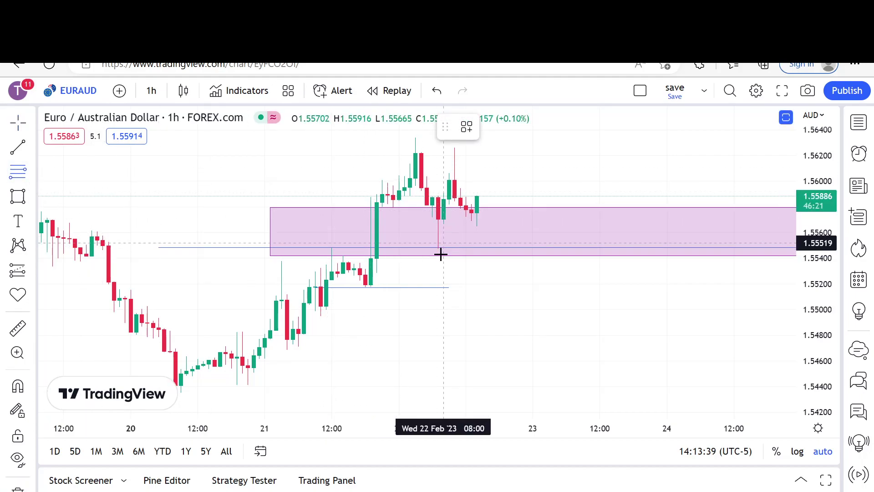
left_click(364, 286)
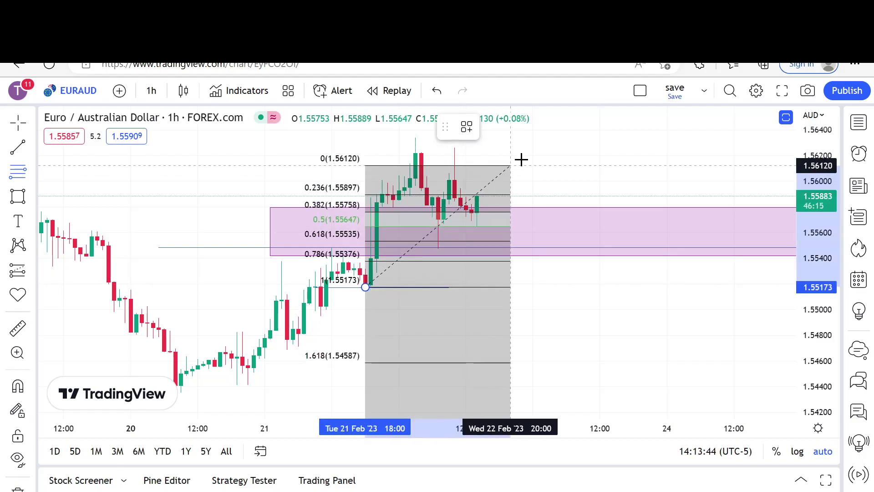
left_click(555, 138)
left_click(326, 217)
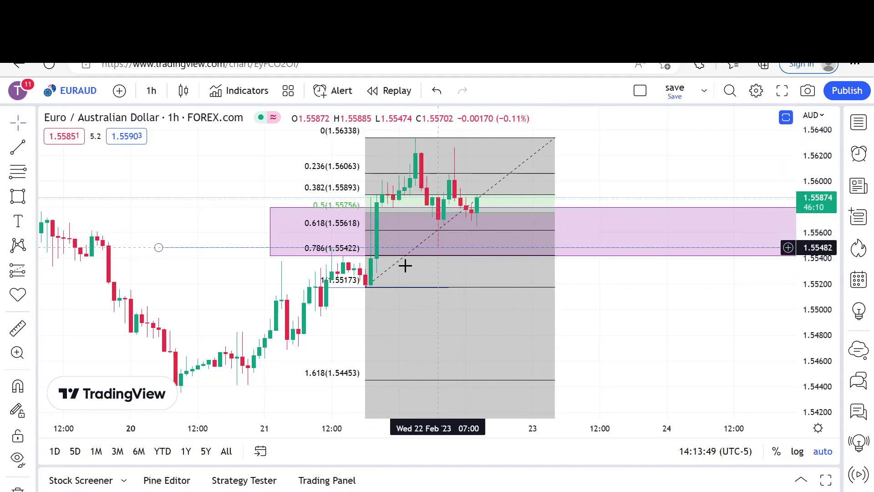
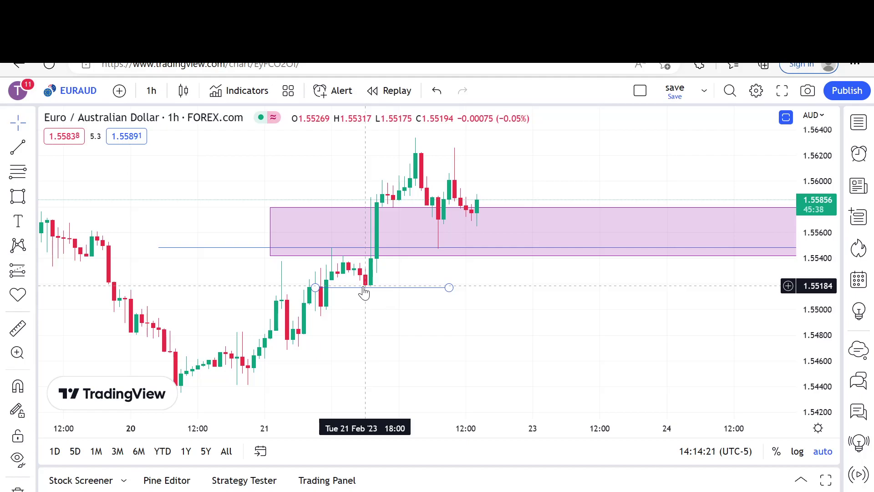
left_click(376, 280)
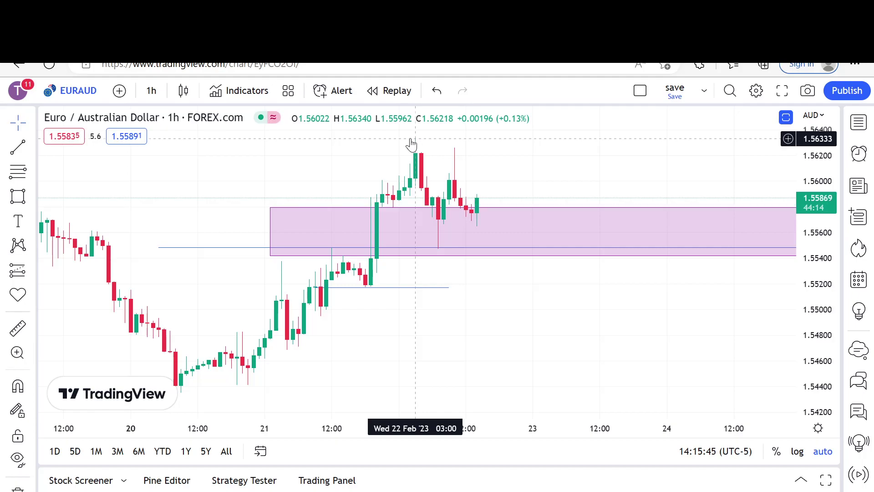
Return the chart to the 15-minute timeframe to show recent price action around the zone.
left_click(159, 94)
left_click(172, 198)
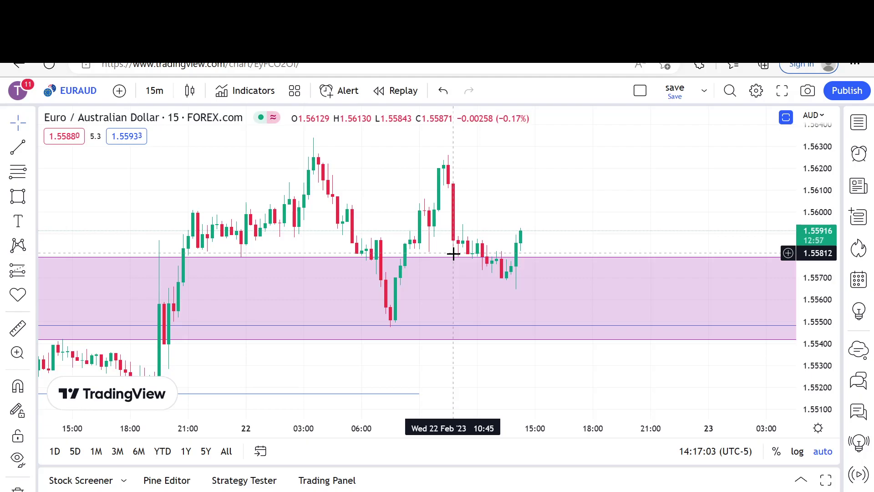
scroll(453, 253, "down", 4)
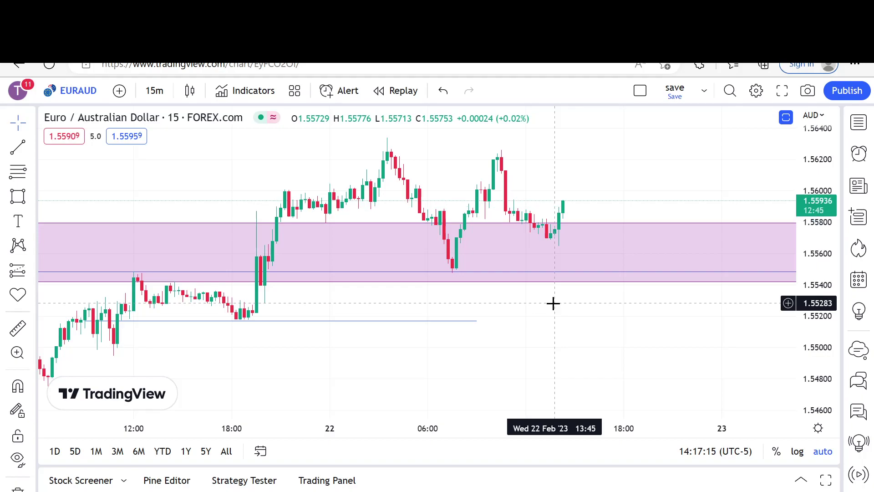
scroll(553, 303, "down", 3)
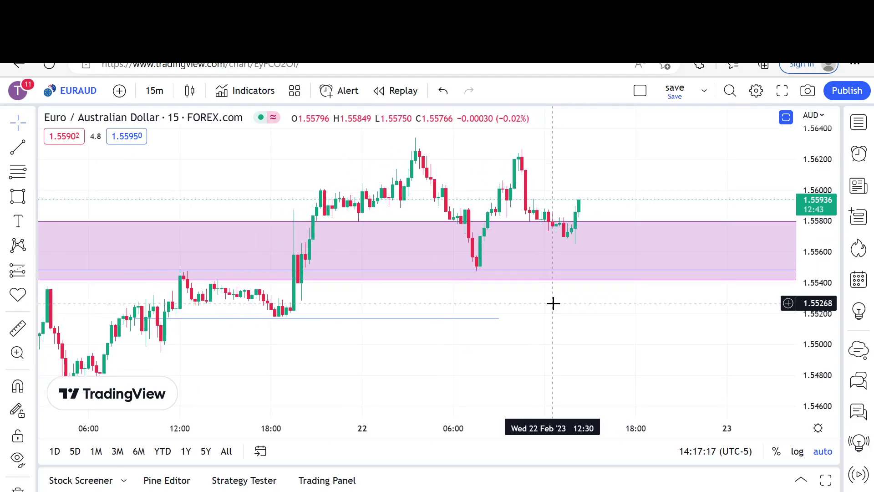
Load the EURUSD chart and set it to the 1-day timeframe, focusing on the most recent candles.
scroll(553, 304, "down", 2)
scroll(553, 303, "up", 4)
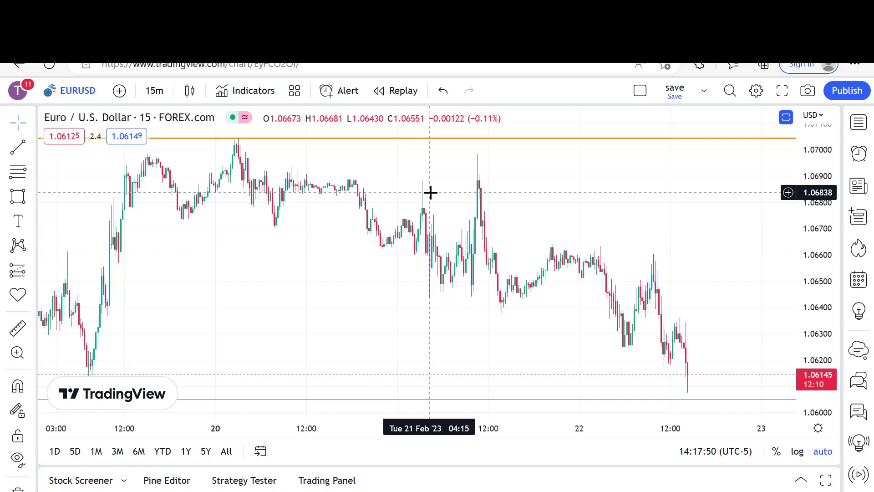
left_click(160, 93)
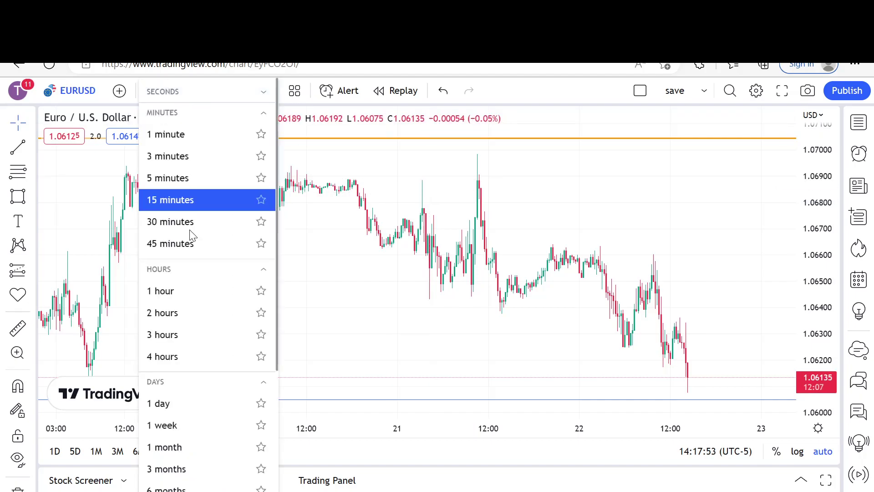
left_click(181, 404)
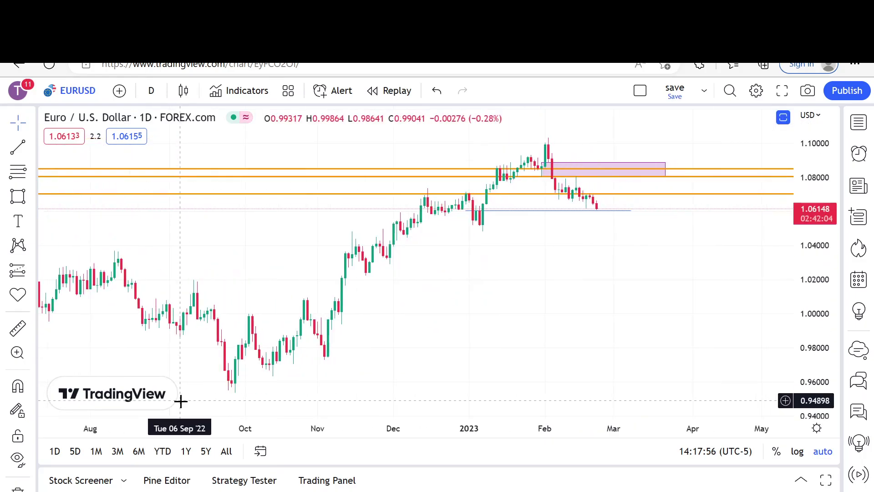
scroll(181, 401, "up", 3)
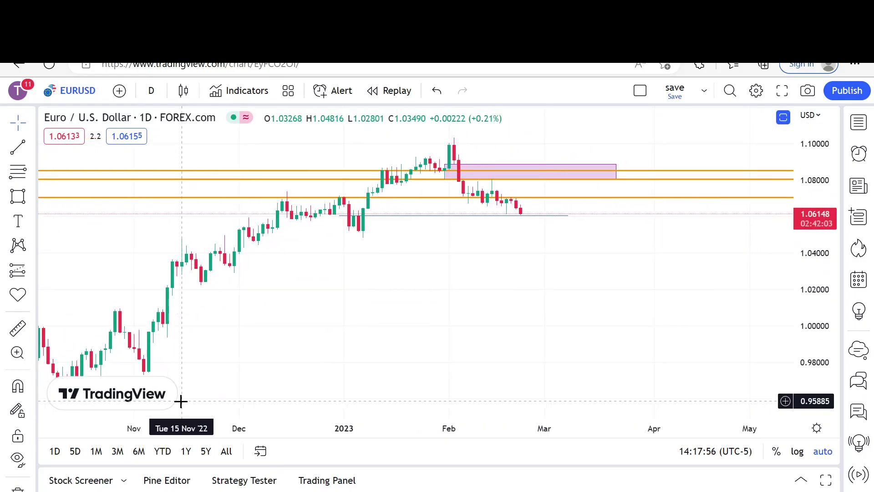
Remove all existing drawings from the EURUSD daily chart.
right_click(409, 277)
left_click(473, 424)
scroll(465, 275, "up", 3)
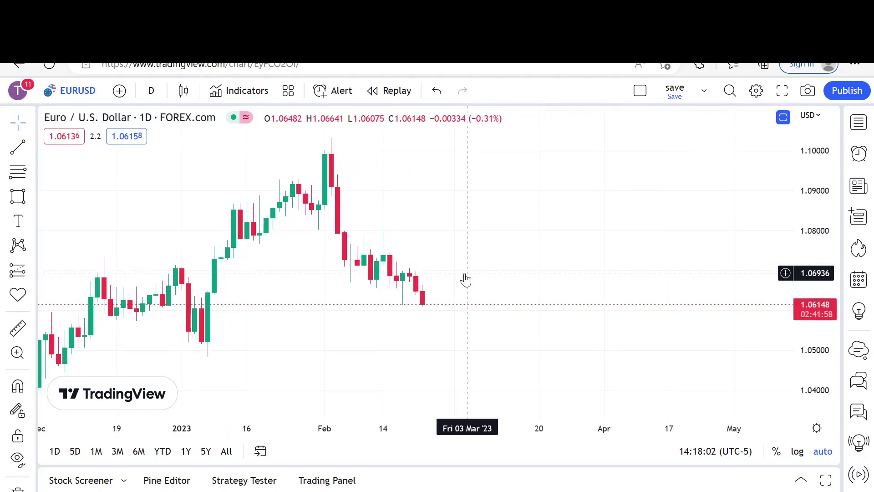
Draw a horizontal trend line at 1.06045 from the 27 Dec '22 candle to well beyond the latest EURUSD candle.
left_click(17, 147)
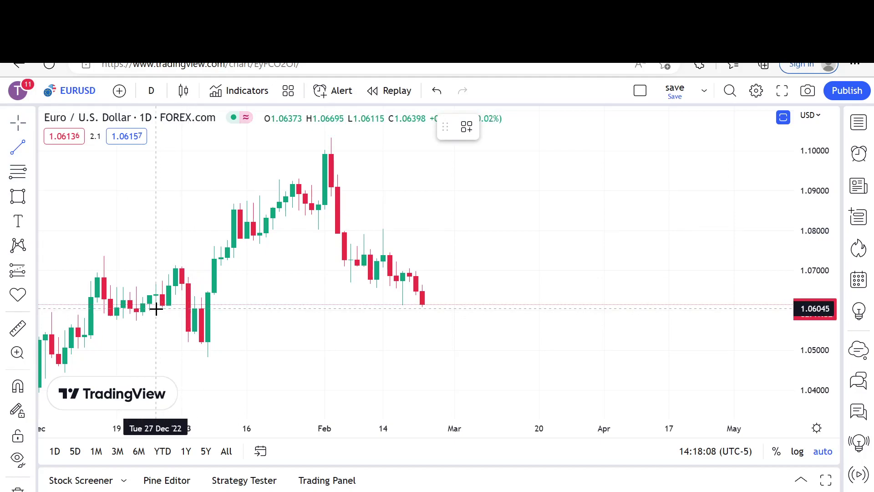
left_click(156, 308)
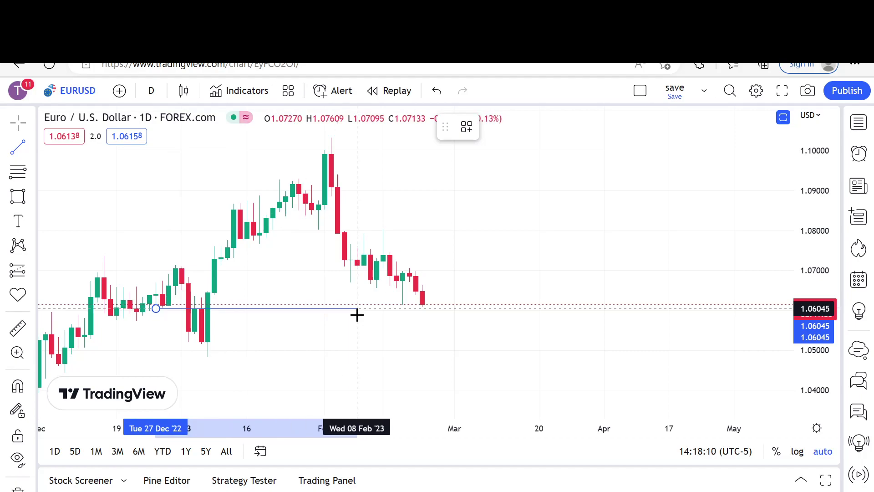
left_click(643, 308)
left_click(585, 256)
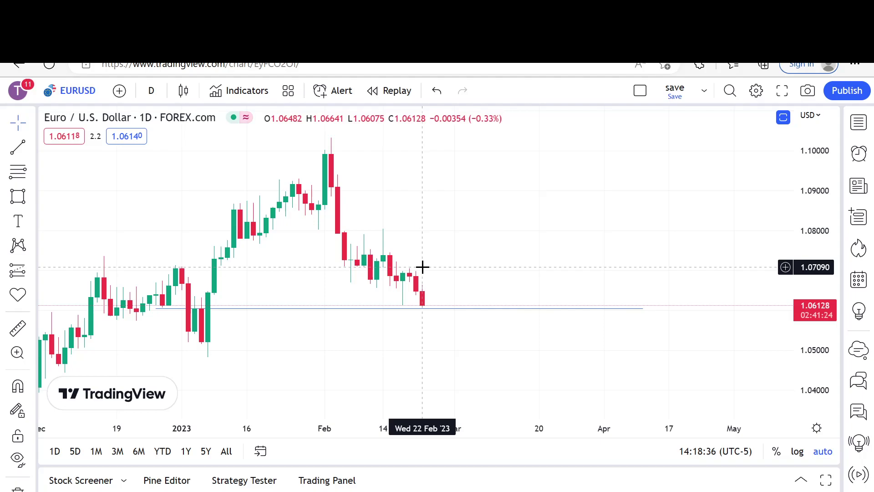
Switch EURUSD to the 15-minute timeframe and examine recent price action approaching the 1.06045 line.
left_click(152, 90)
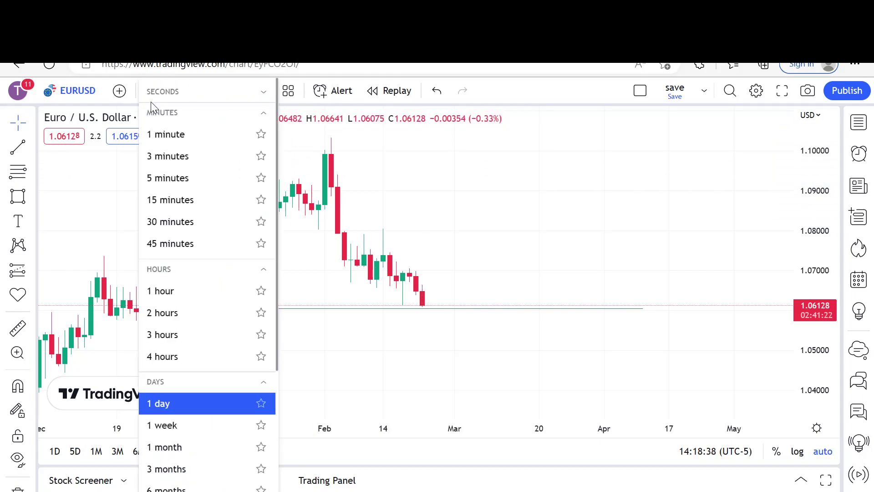
left_click(172, 200)
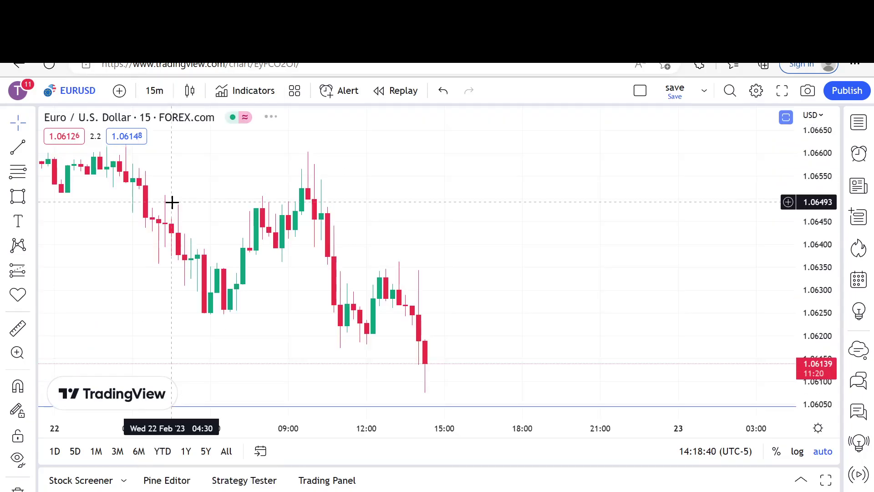
scroll(390, 297, "down", 5)
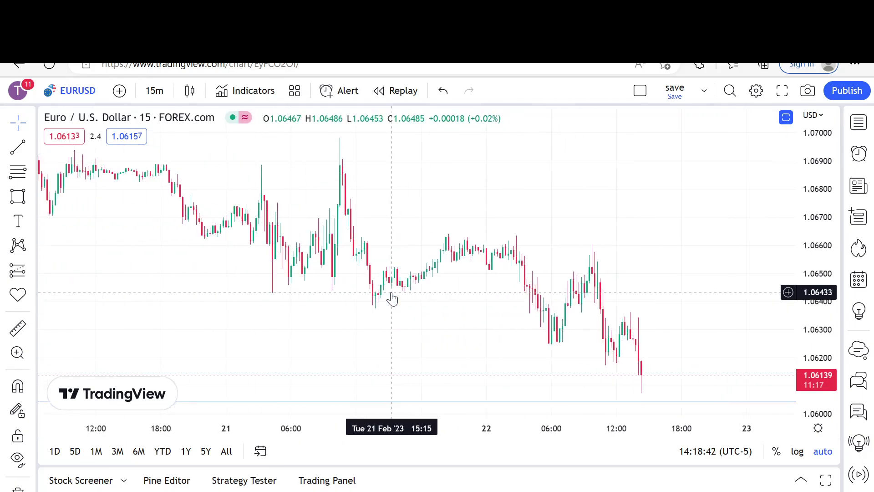
scroll(391, 297, "down", 6)
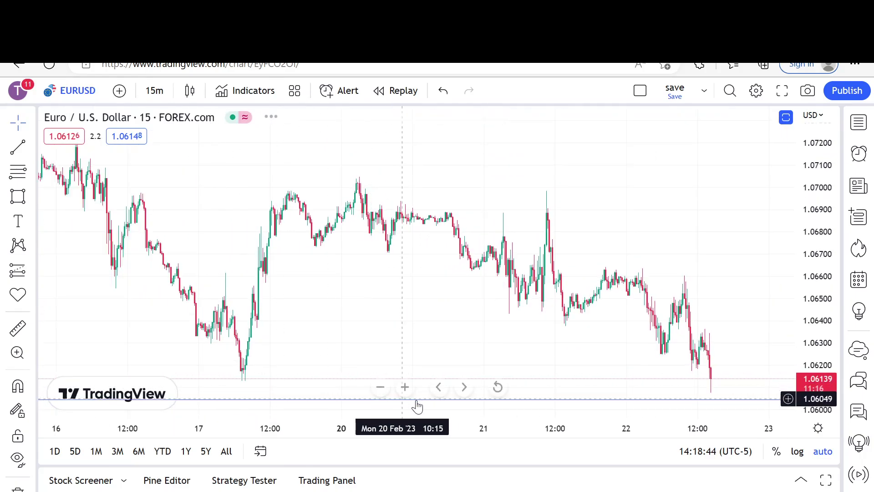
scroll(417, 406, "up", 8)
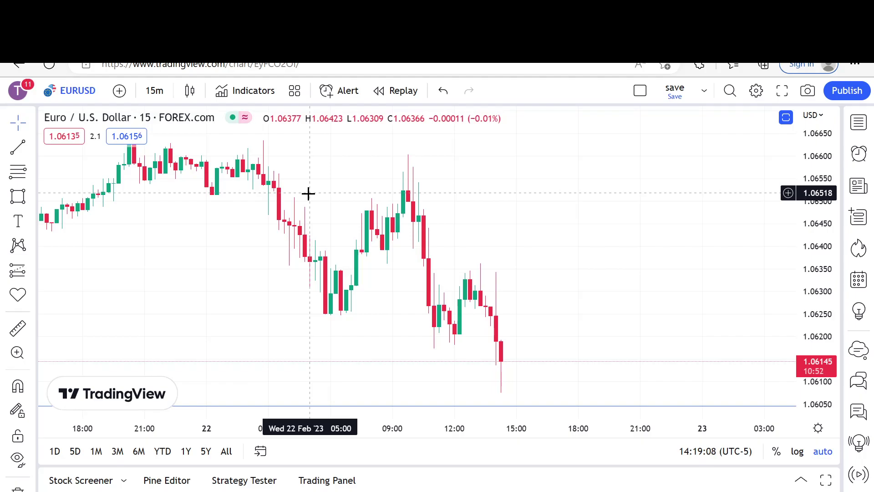
left_click(426, 157)
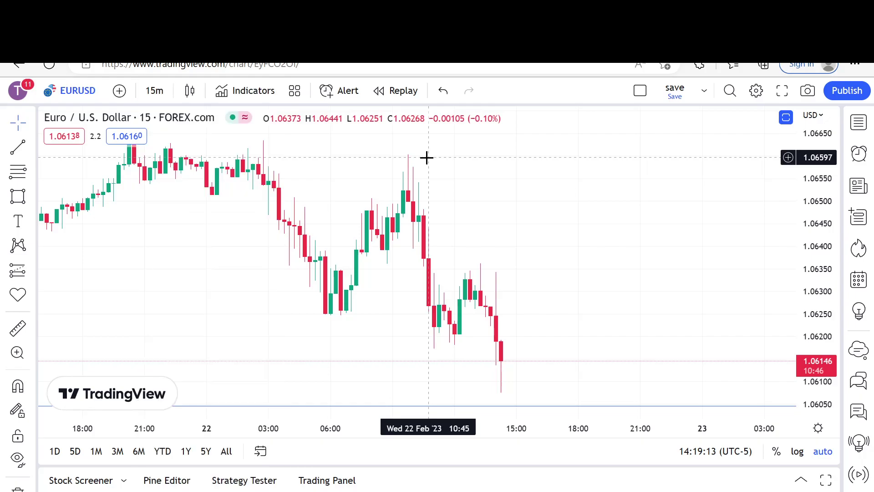
Return EURUSD to the 1-day timeframe to view the latest candles against the marked level.
left_click(168, 91)
left_click(186, 407)
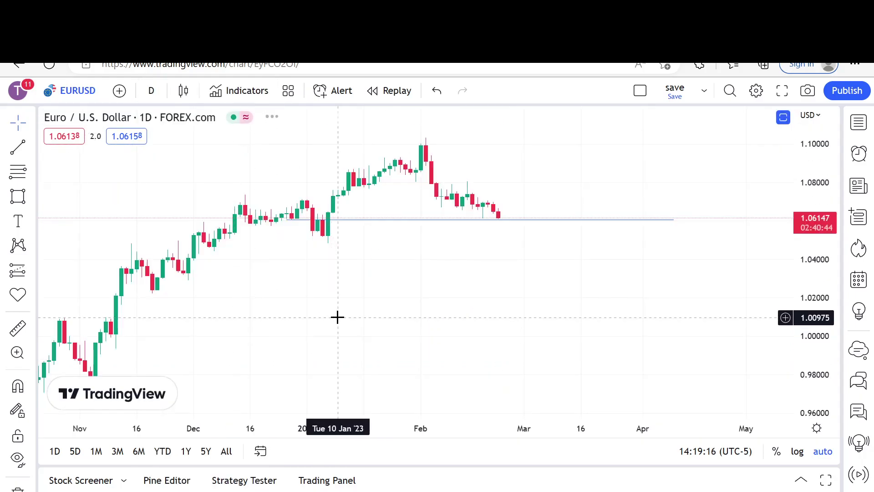
scroll(383, 245, "up", 3)
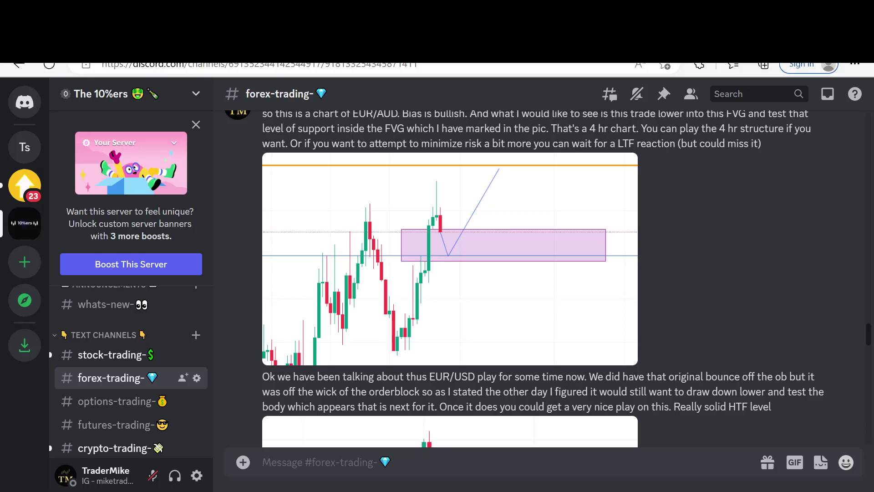
Switch to Discord's forex-trading channel and review the posted EUR/AUD and EUR/USD chart analyses.
scroll(594, 226, "up", 1)
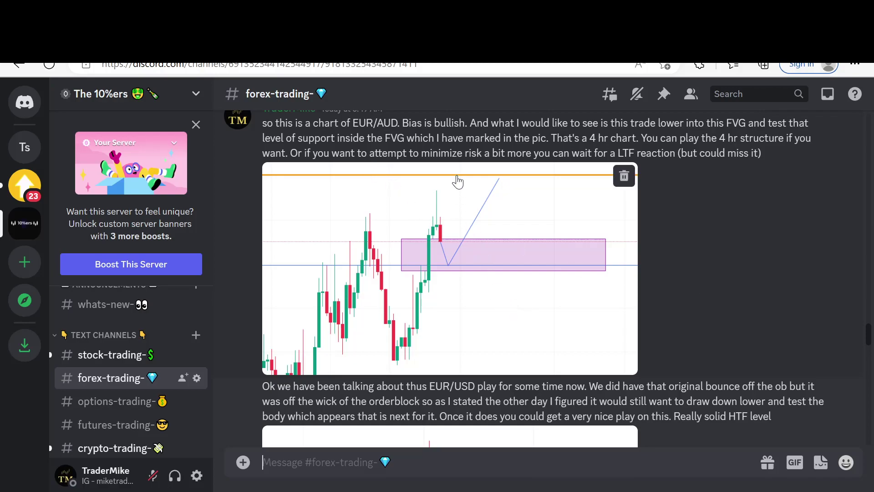
scroll(687, 256, "up", 1)
scroll(687, 256, "up", 1)
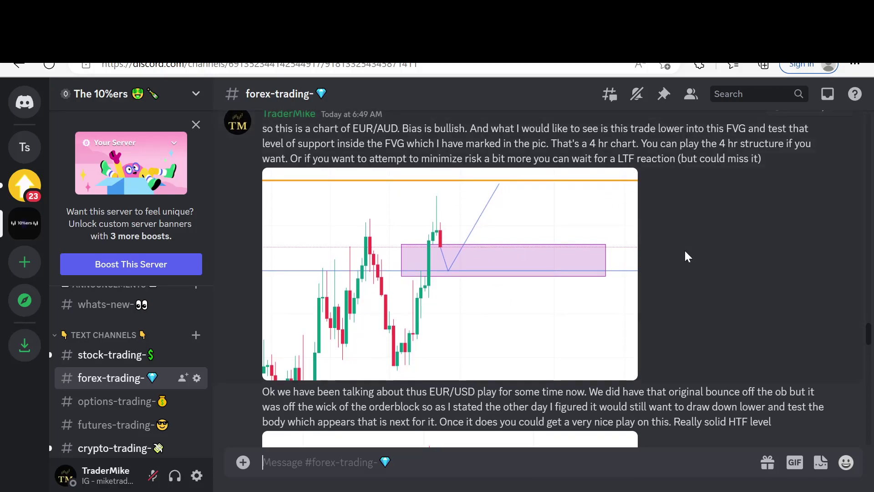
scroll(691, 262, "down", 1)
scroll(692, 263, "down", 5)
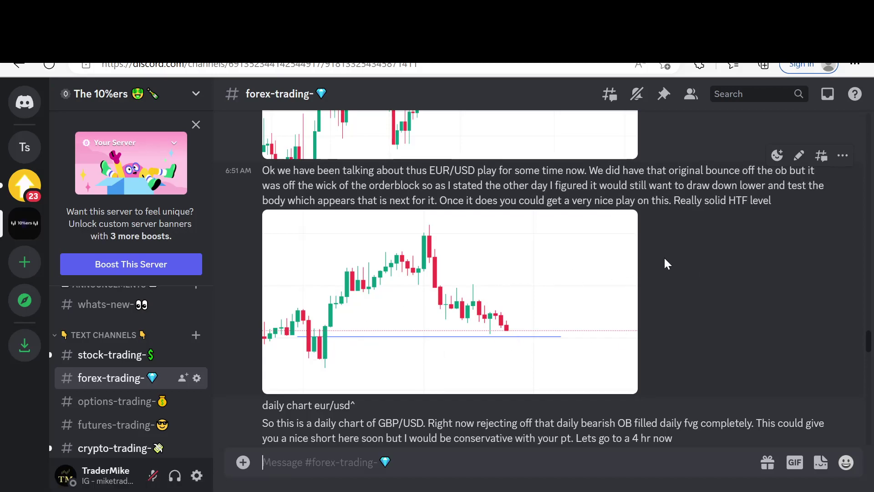
scroll(702, 242, "down", 1)
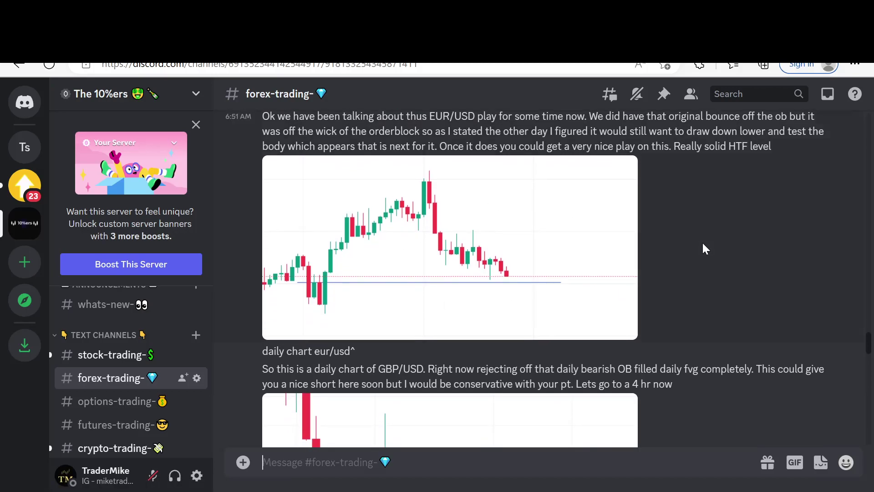
Review the channel post with the GBP/USD daily chart and its bearish order block analysis.
scroll(703, 243, "down", 10)
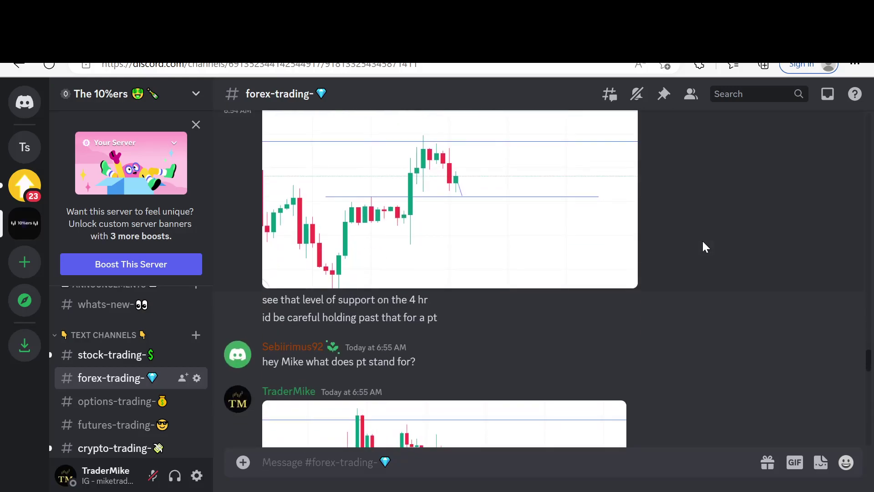
scroll(702, 240, "up", 5)
scroll(703, 239, "up", 2)
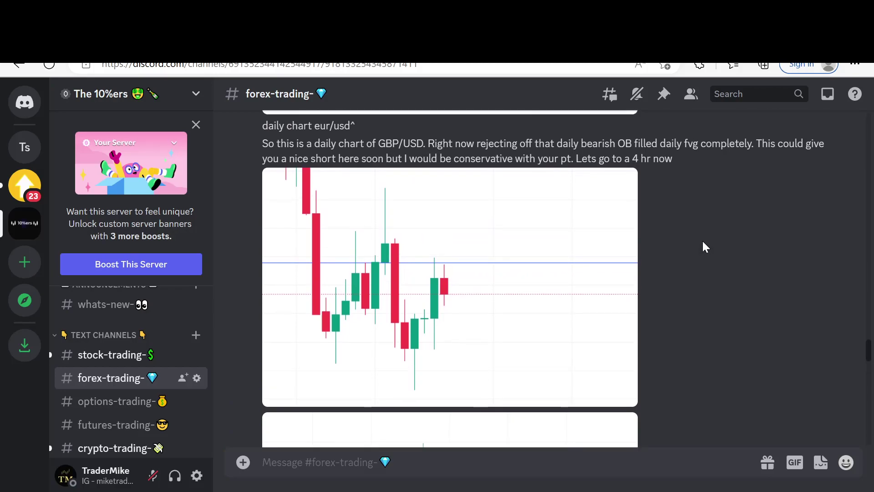
scroll(702, 239, "down", 1)
scroll(703, 242, "down", 1)
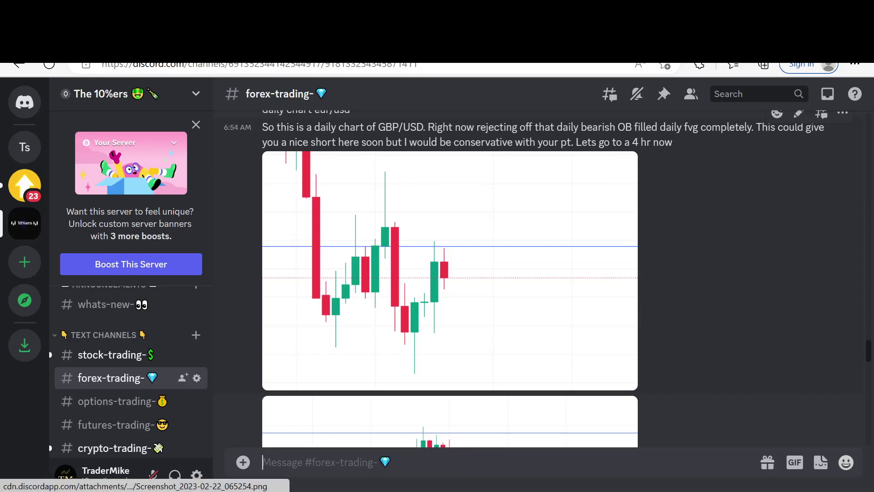
Examine the posted 4-hour and 1-hour GBP/USD charts, and return to TradingView with the GBPUSD daily chart loaded.
scroll(674, 155, "down", 5)
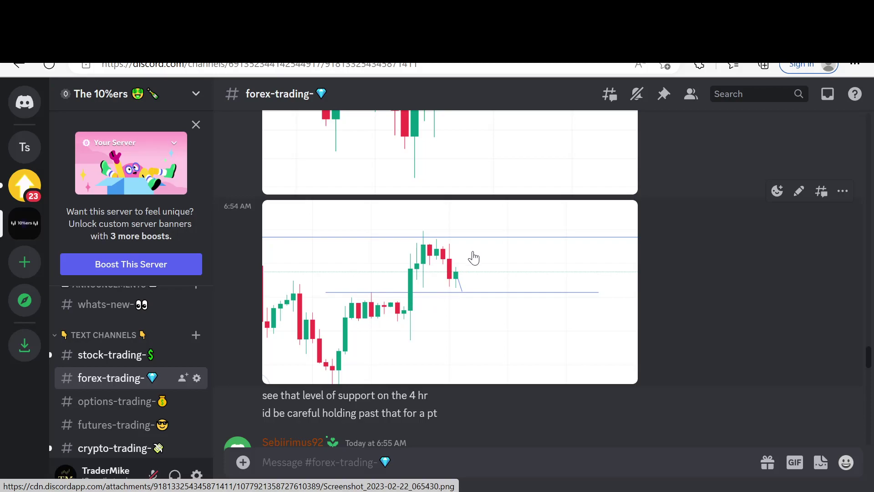
scroll(473, 258, "down", 2)
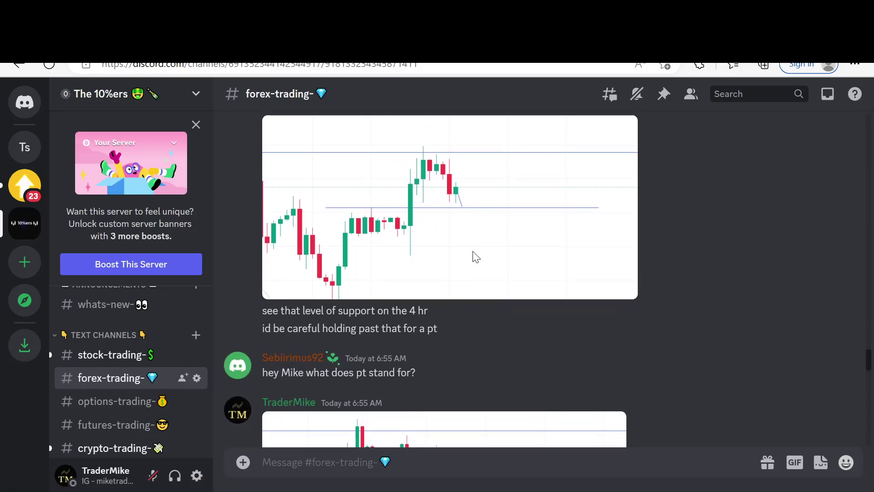
scroll(475, 258, "down", 4)
scroll(475, 258, "down", 3)
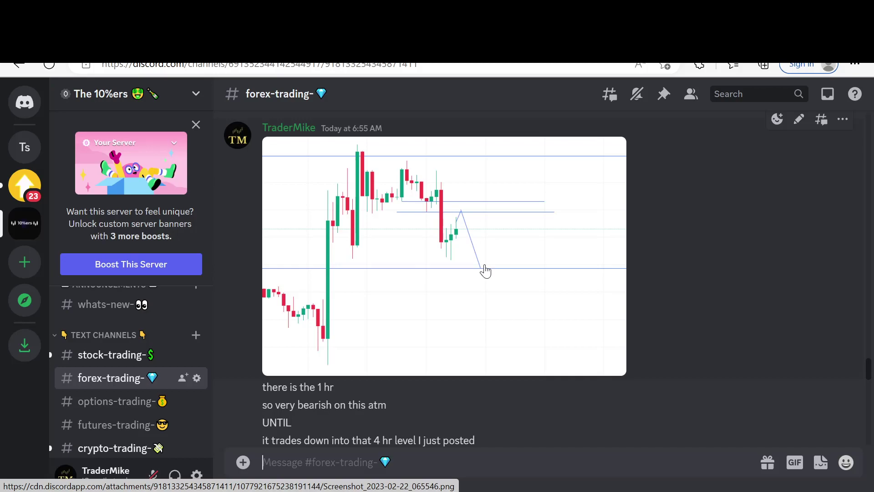
scroll(300, 291, "down", 3)
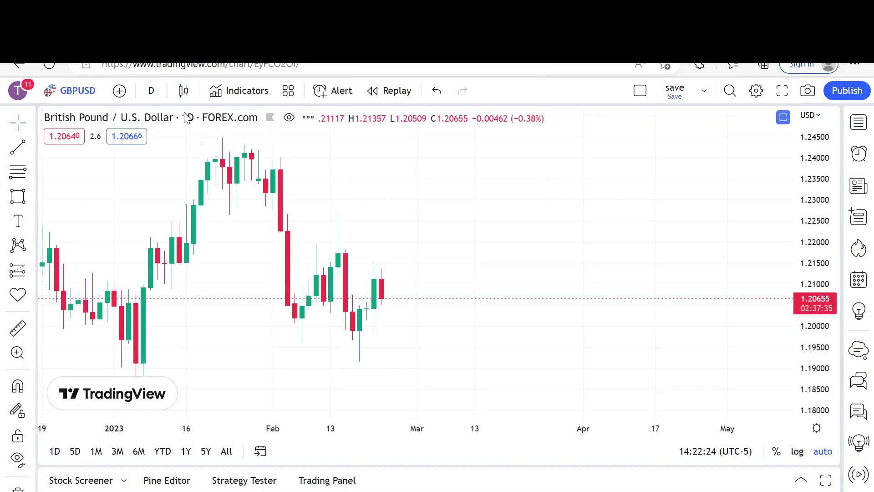
scroll(168, 178, "up", 2)
left_click(17, 147)
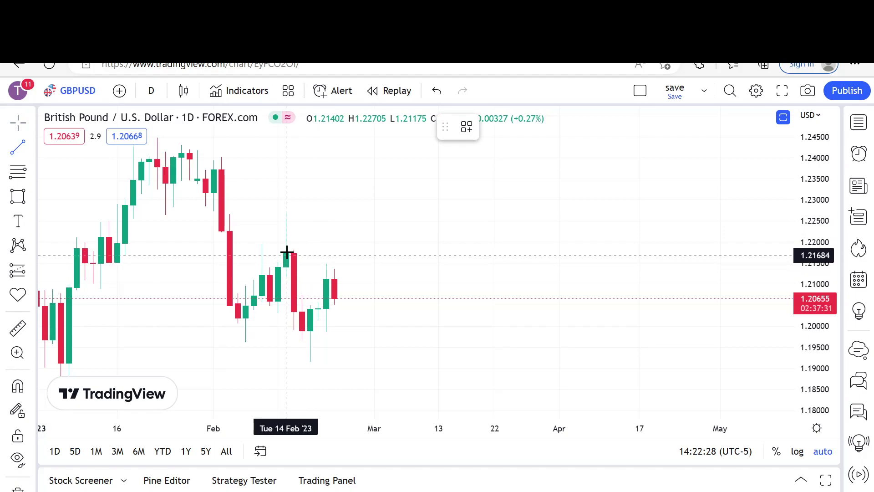
left_click(264, 268)
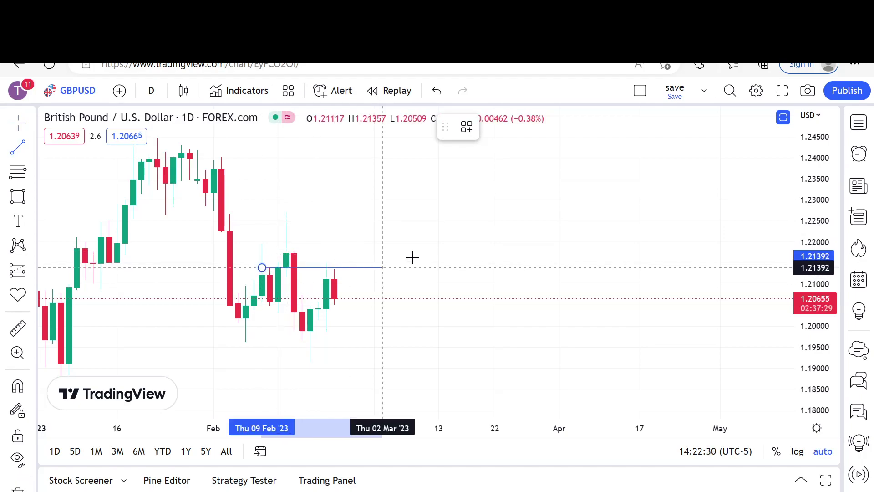
key("Escape")
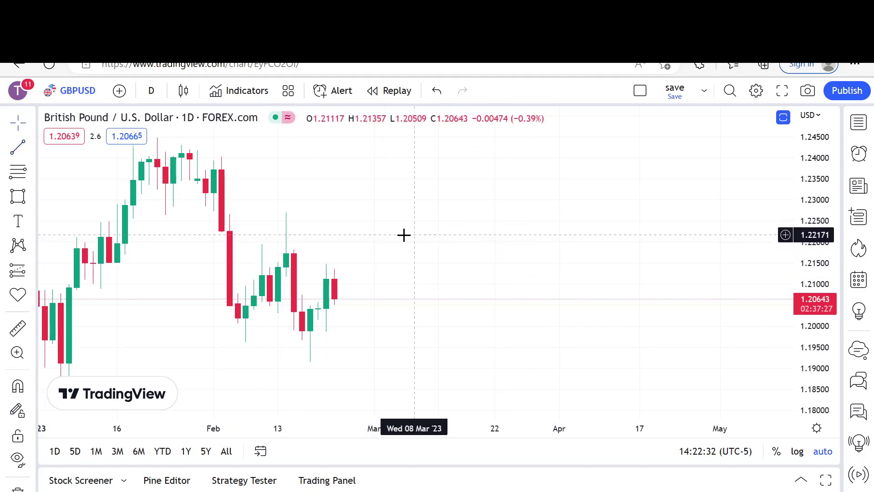
Draw a horizontal trend line at 1.21408 on GBPUSD from the 8 Feb '23 candle to well beyond the latest candle.
left_click(17, 146)
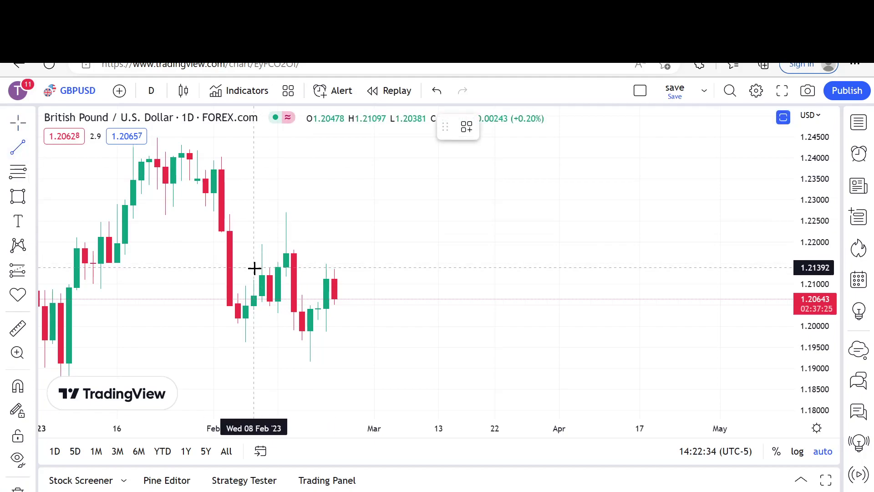
left_click(255, 267)
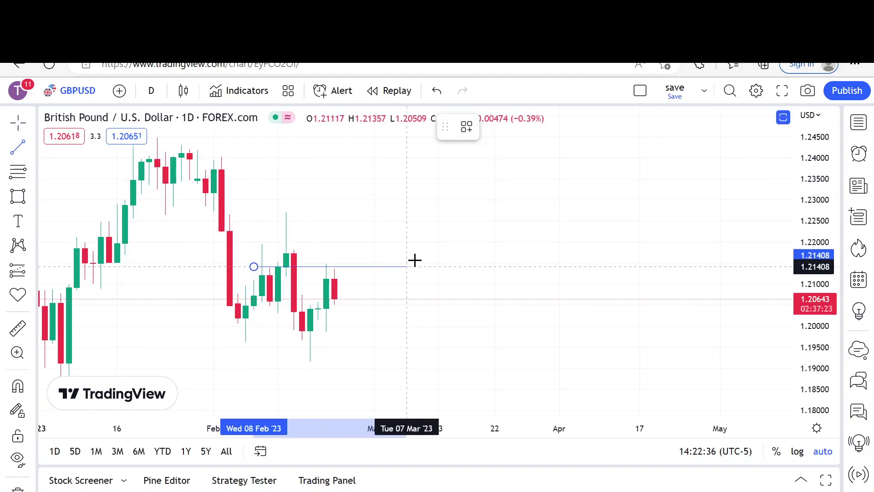
left_click(542, 266)
left_click(312, 246)
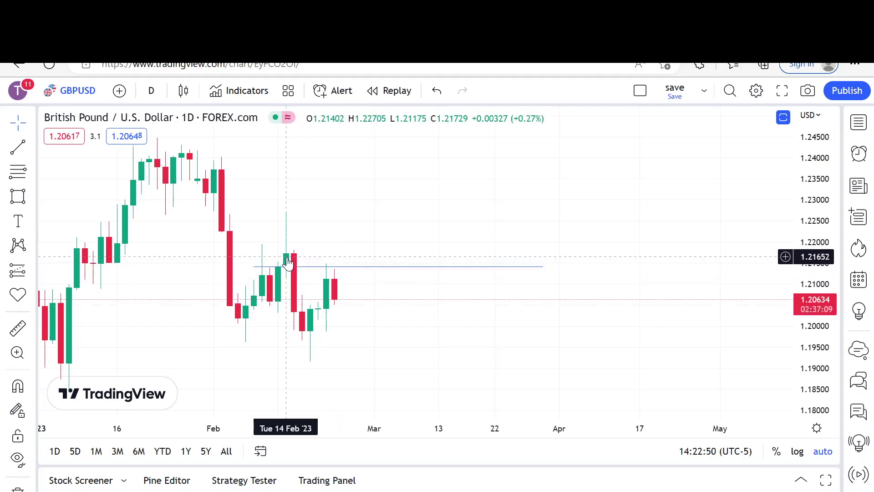
Switch the GBPUSD chart to the 4-hour timeframe.
left_click(151, 90)
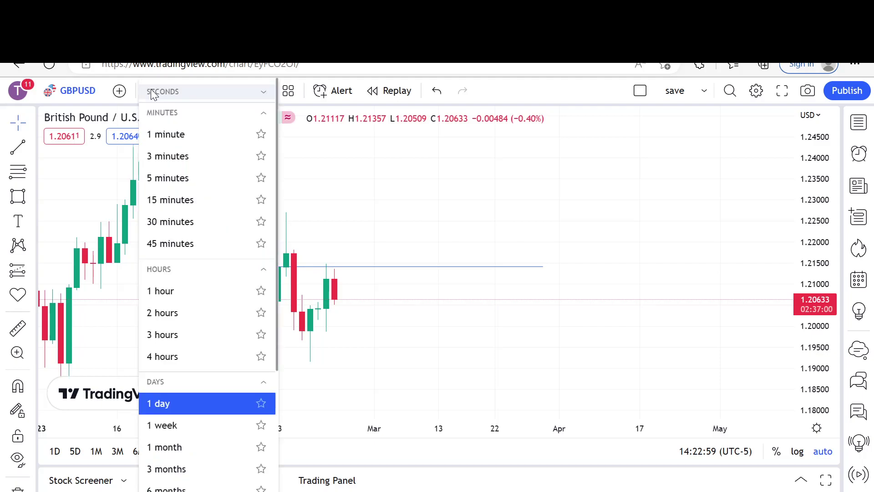
left_click(186, 358)
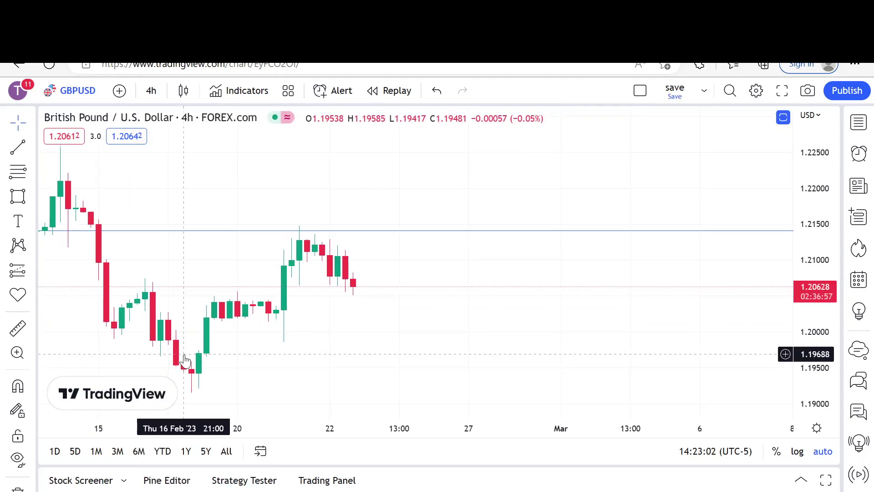
Draw a horizontal trend line at 1.20566 on the 4-hour GBPUSD chart, from the 17 Feb '23 01:00 candle past the latest candle.
left_click(18, 146)
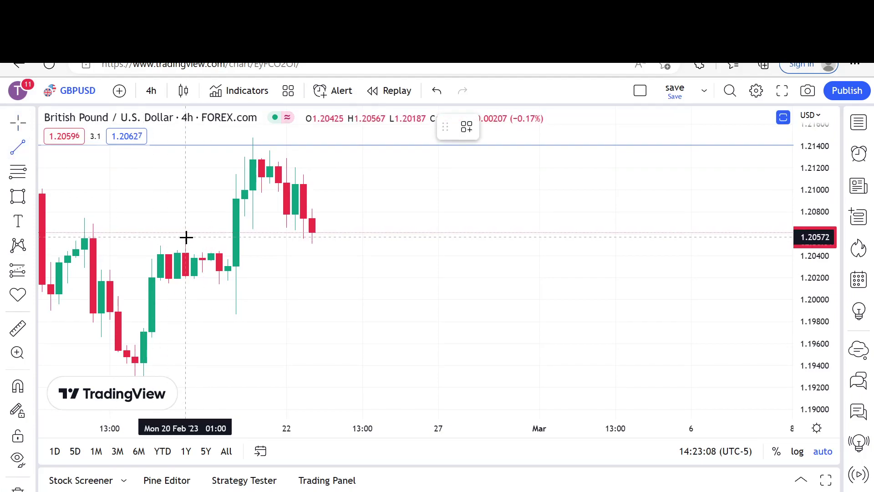
left_click(135, 238)
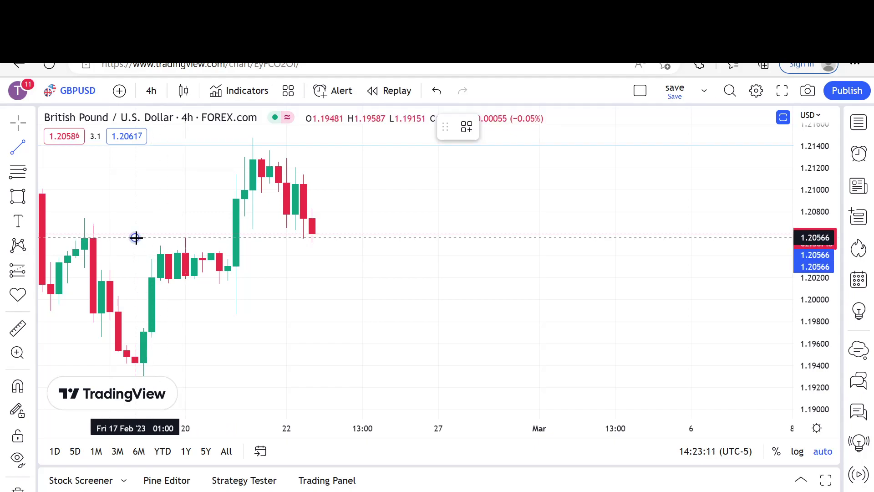
left_click(521, 221)
left_click(188, 243)
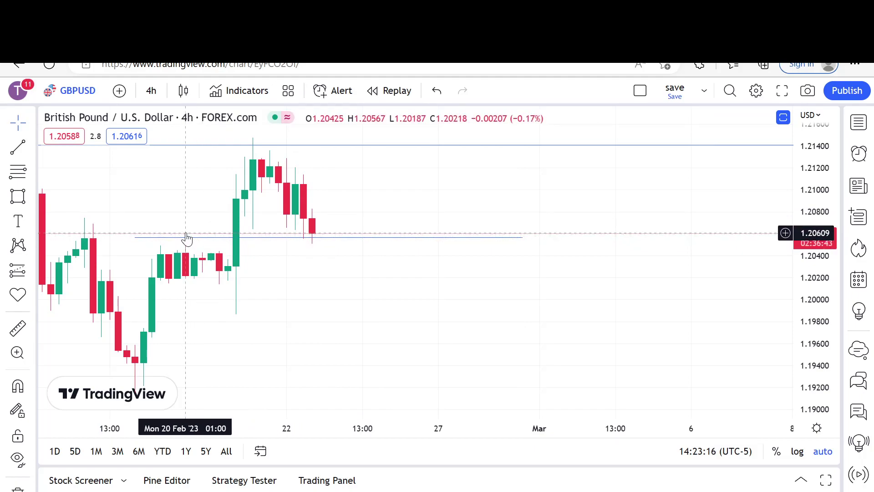
scroll(186, 229, "down", 4)
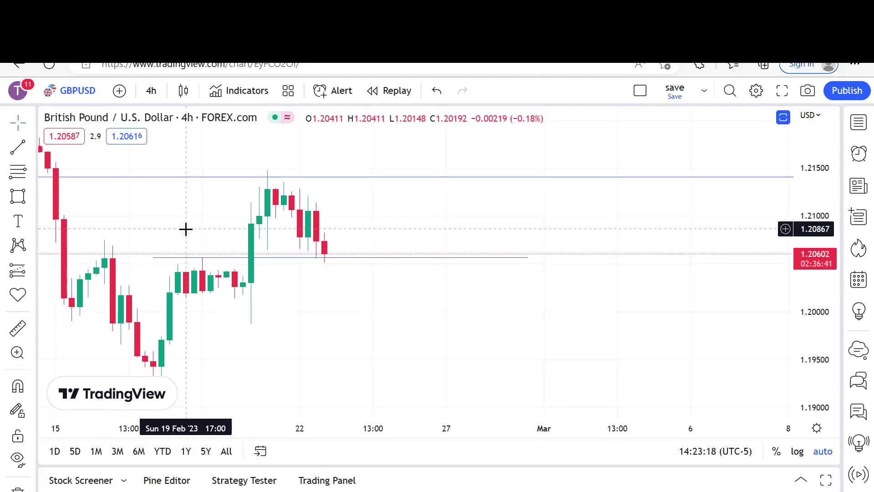
scroll(185, 229, "up", 3)
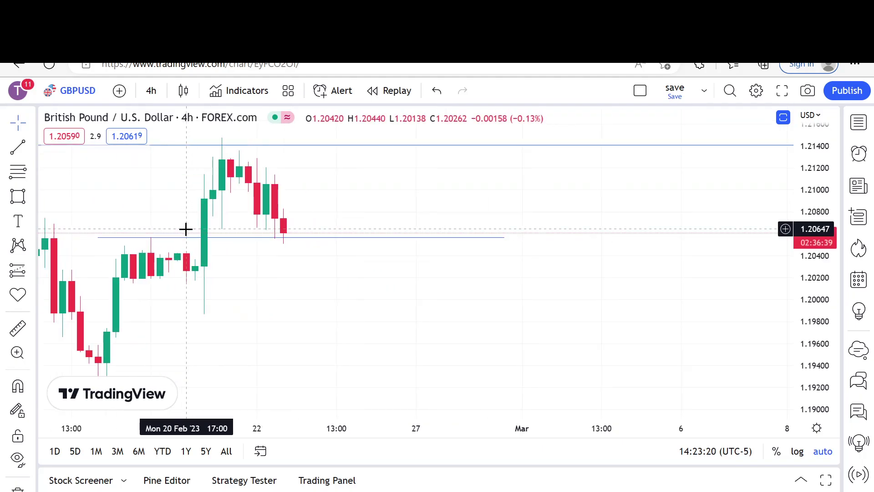
Switch the GBPUSD chart to the 1-hour timeframe.
left_click(151, 90)
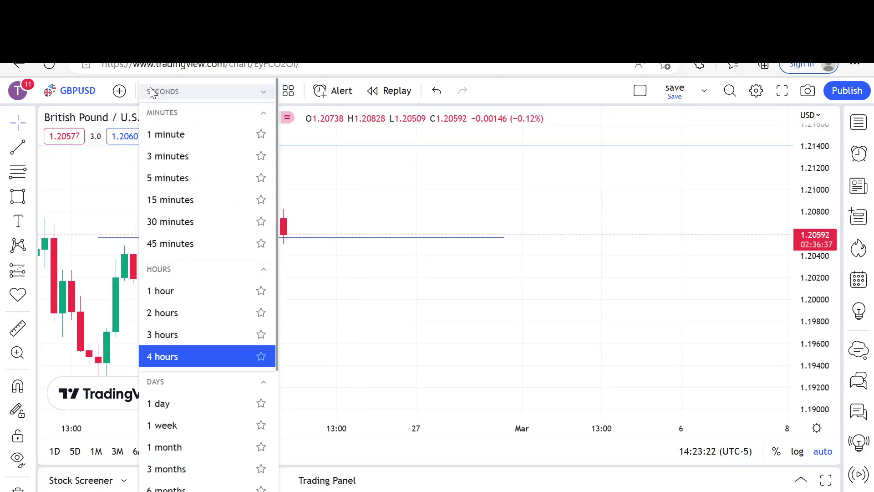
left_click(188, 301)
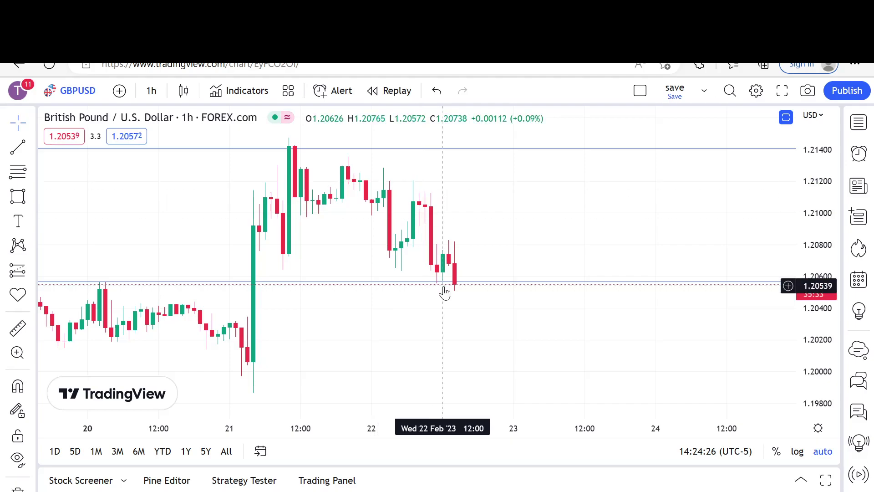
scroll(443, 292, "down", 1)
scroll(443, 292, "down", 1)
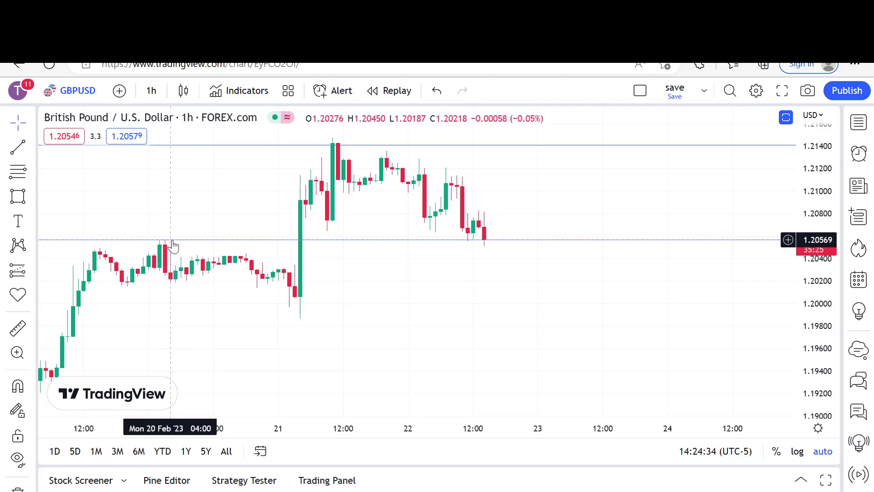
scroll(241, 203, "up", 4)
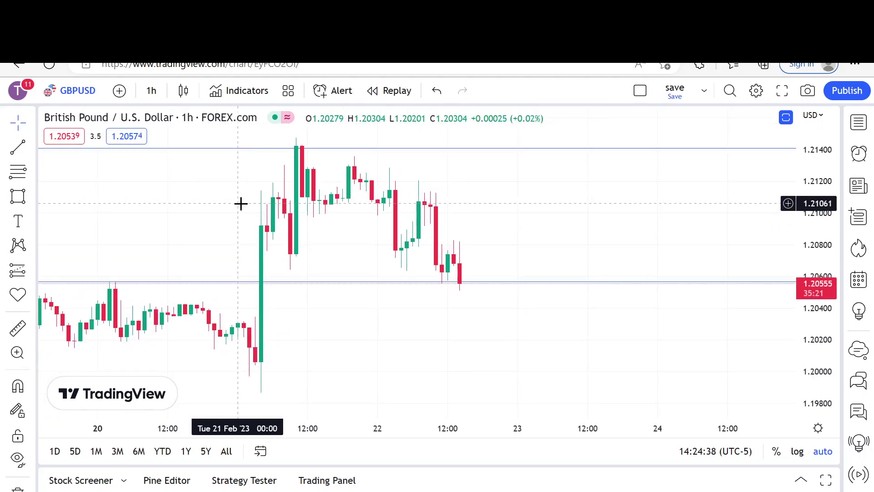
Draw two horizontal trend lines from the 21 Feb '23 afternoon candles past the latest one, at about 1.2107 and just below 1.2100.
left_click(17, 147)
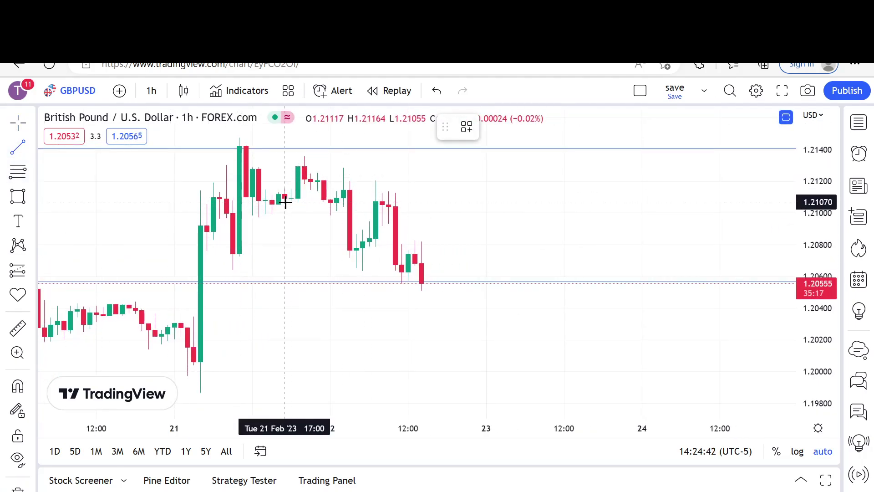
left_click(286, 203)
left_click(583, 201)
left_click(18, 147)
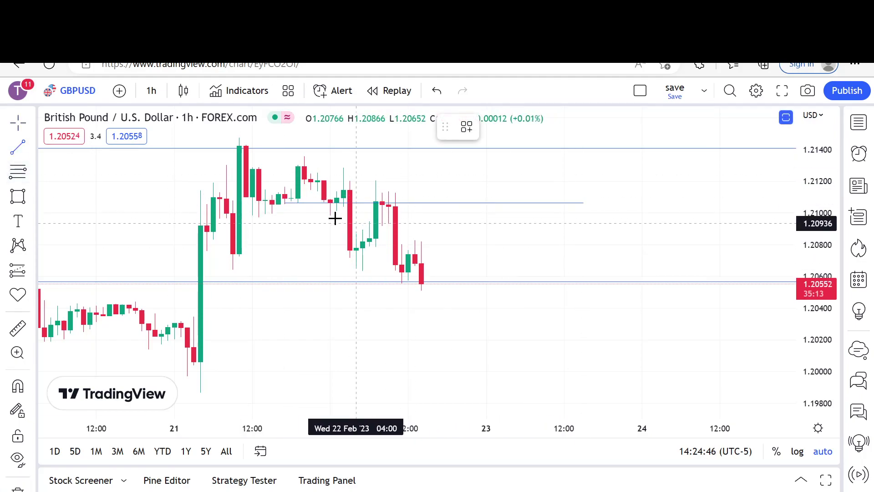
left_click(279, 214)
left_click(596, 214)
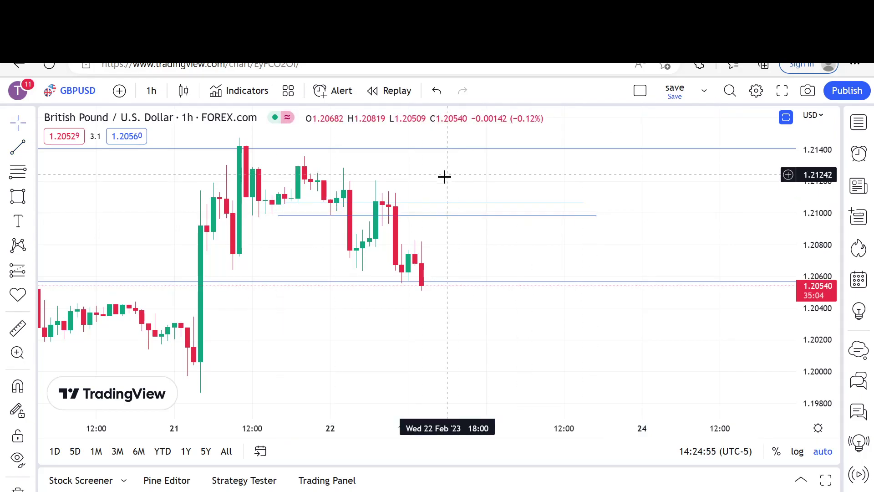
Place a Short Position on the 1-hour GBPUSD chart at the 22 Feb '23 04:00 candle, with the entry at 1.21065.
scroll(425, 212, "down", 3)
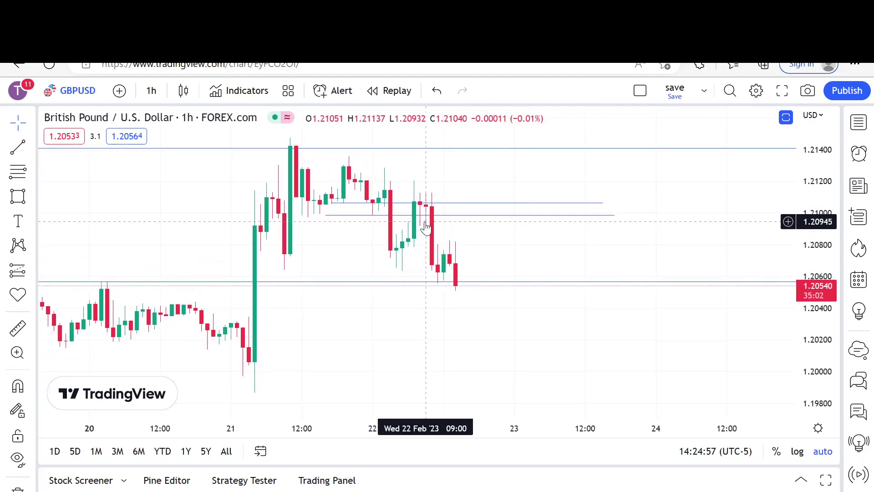
scroll(425, 226, "down", 2)
scroll(425, 226, "up", 2)
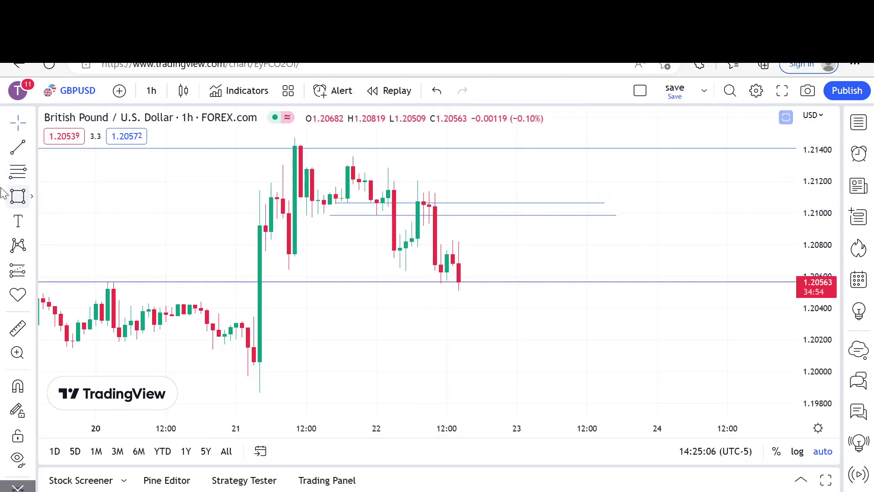
left_click(33, 171)
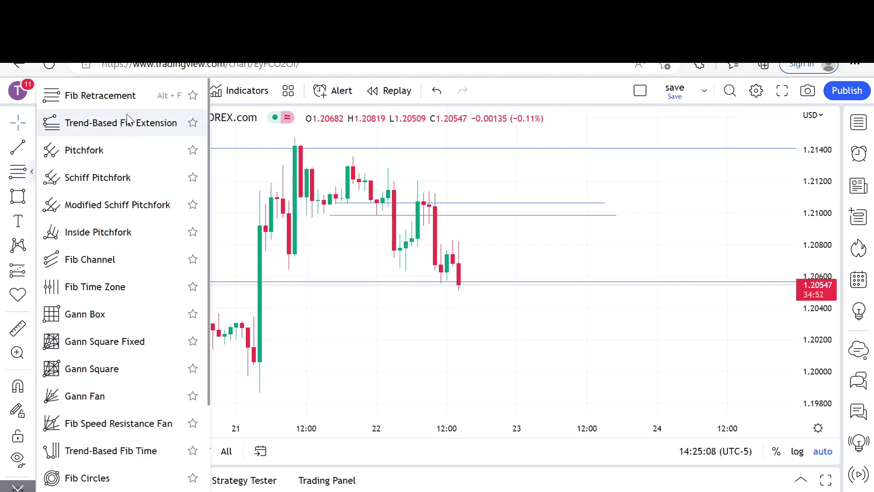
scroll(152, 306, "down", 2)
scroll(153, 312, "down", 1)
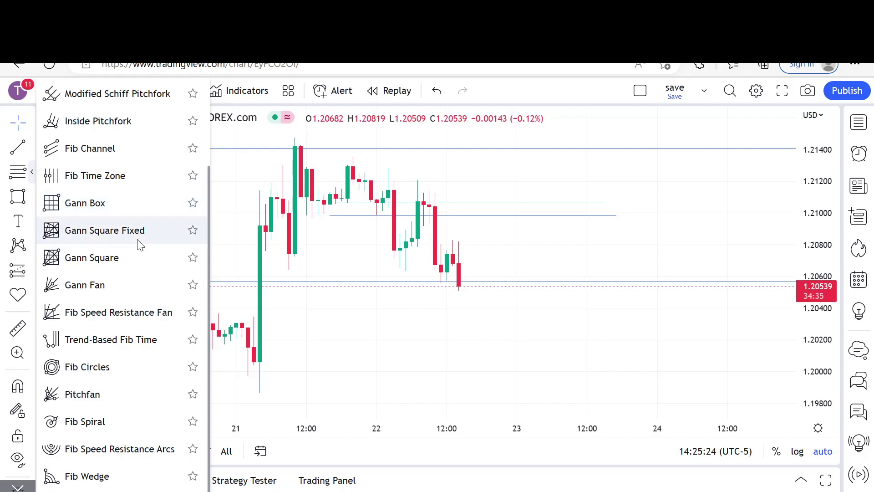
left_click(31, 271)
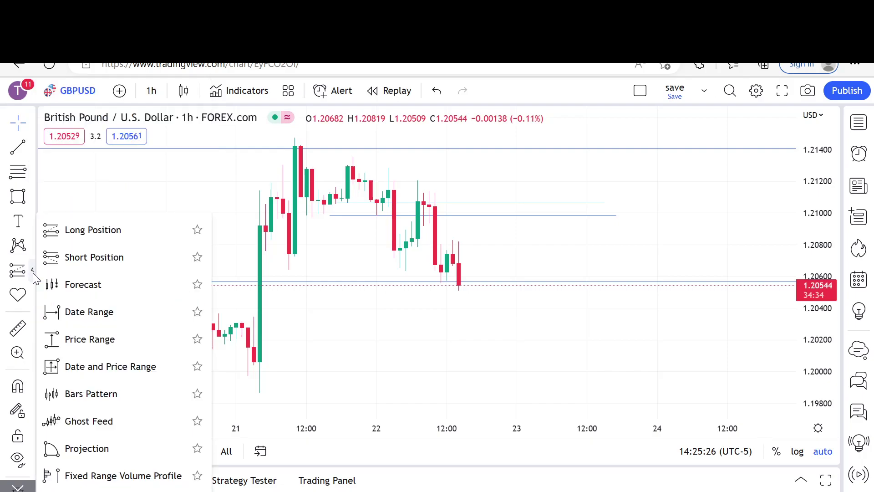
left_click(93, 256)
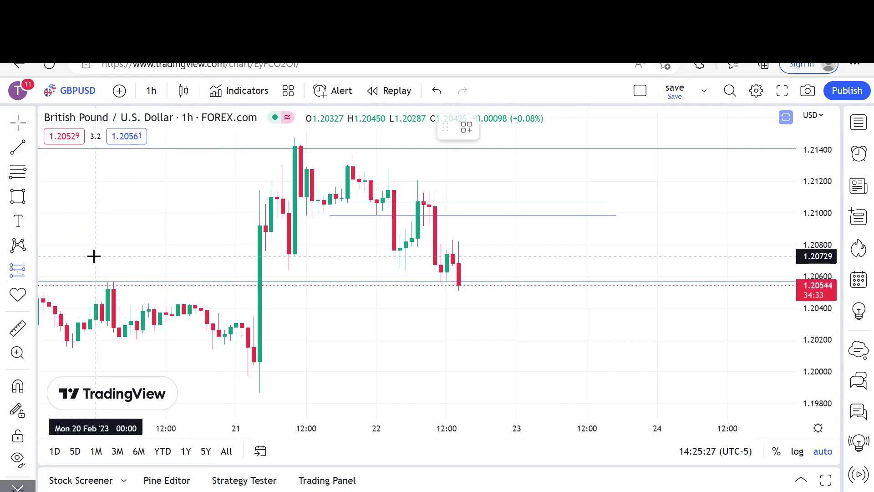
left_click(400, 203)
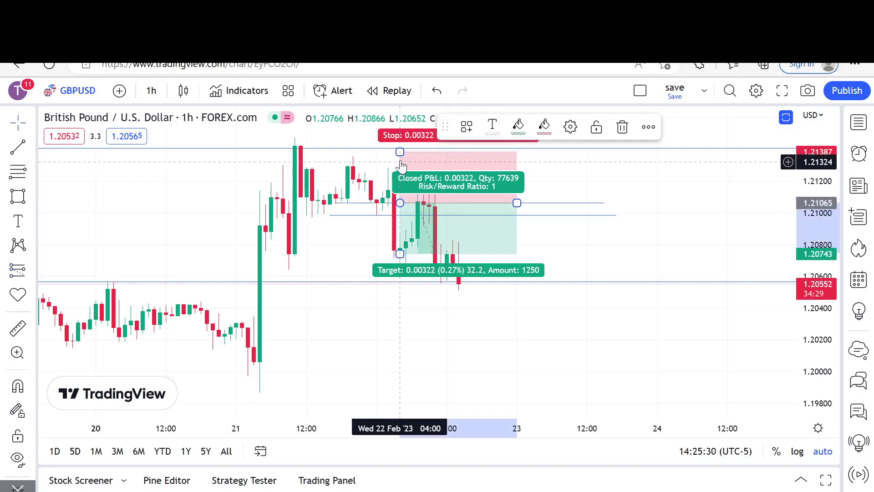
Adjust the short position's stop to 1.21289 and its target to 1.20557.
left_click_drag(400, 152, 400, 167)
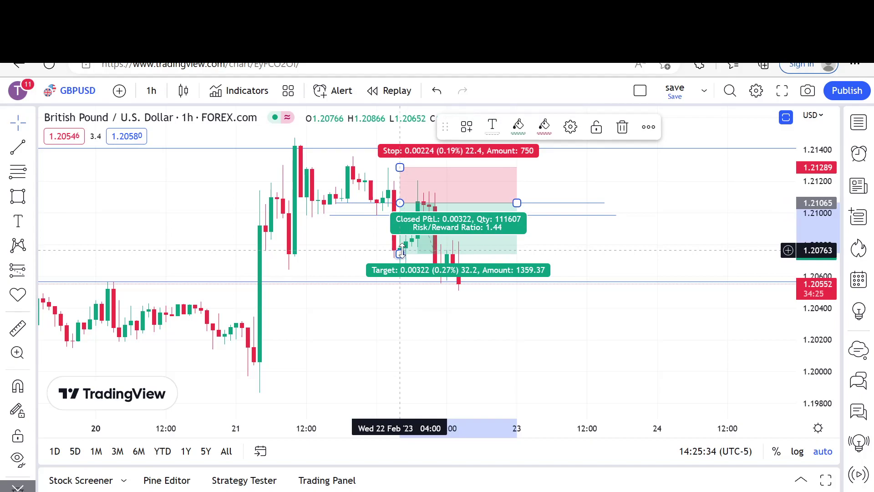
left_click_drag(399, 253, 332, 285)
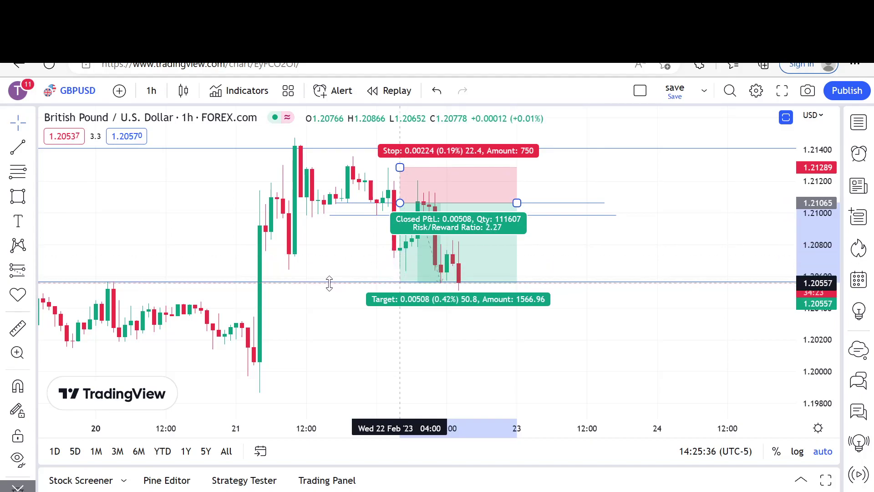
left_click(612, 358)
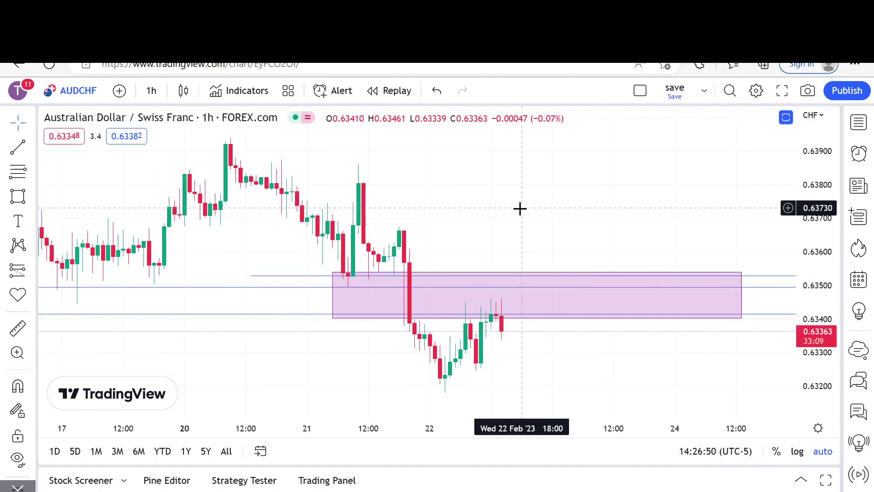
Examine the 1-hour AUDCHF chart around the purple zone and the horizontal levels crossing it.
scroll(520, 208, "down", 2)
scroll(520, 208, "up", 1)
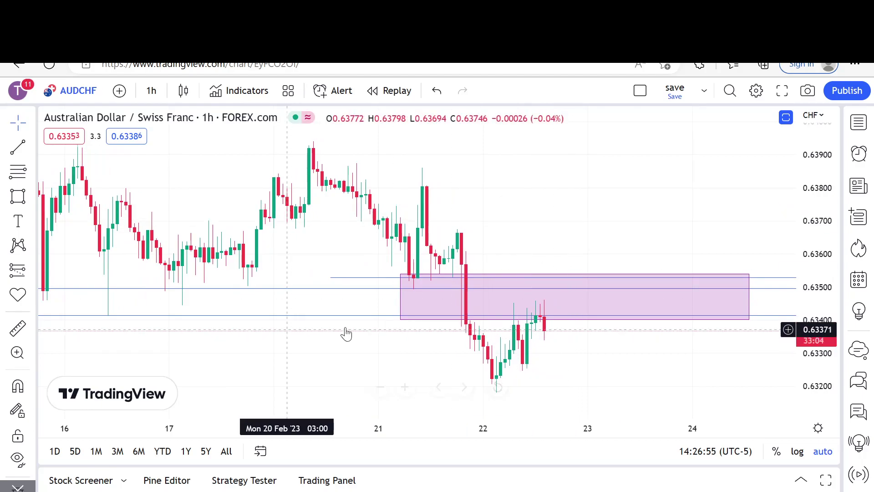
scroll(393, 322, "down", 1)
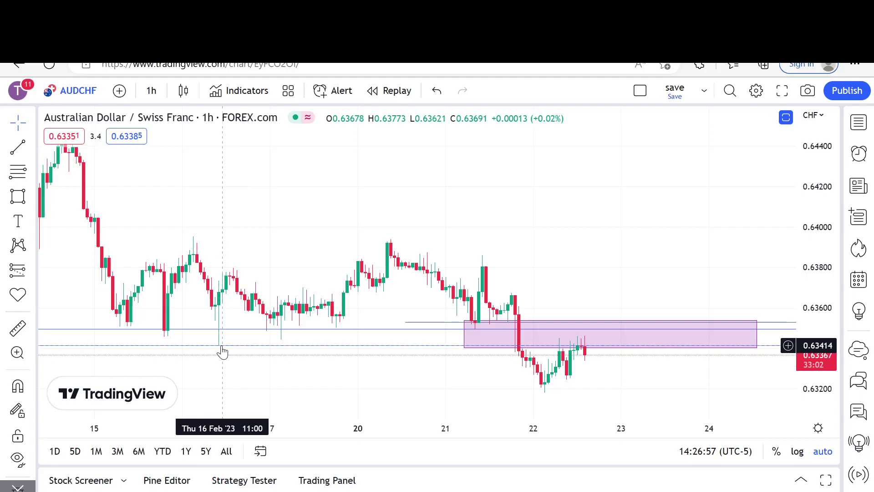
scroll(572, 343, "up", 3)
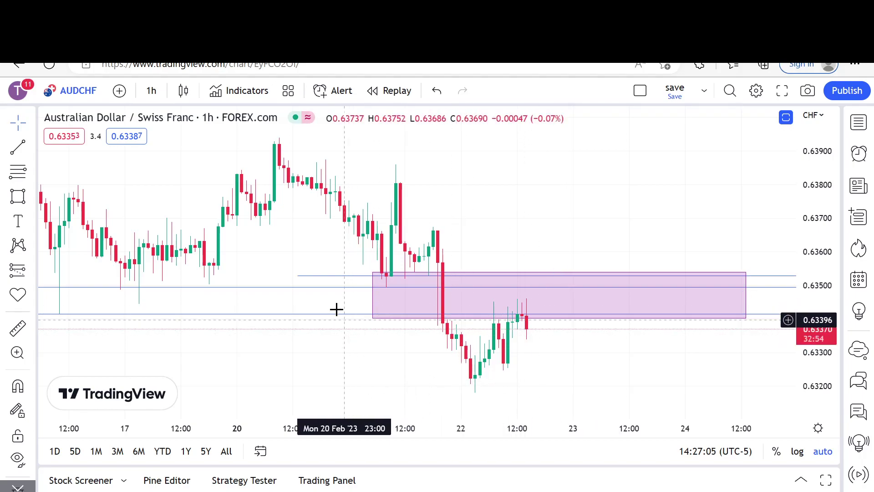
left_click(558, 314)
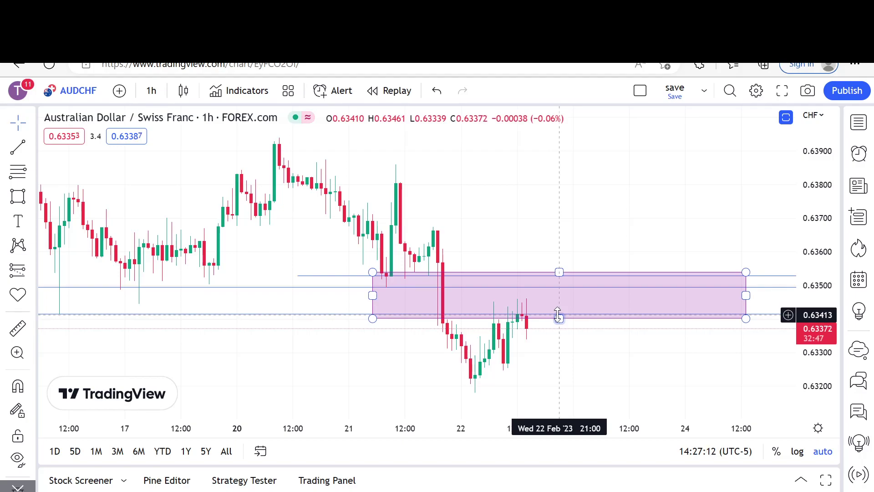
Switch to thinkorswim and clear the drawings from the /ES daily chart.
left_click(780, 250)
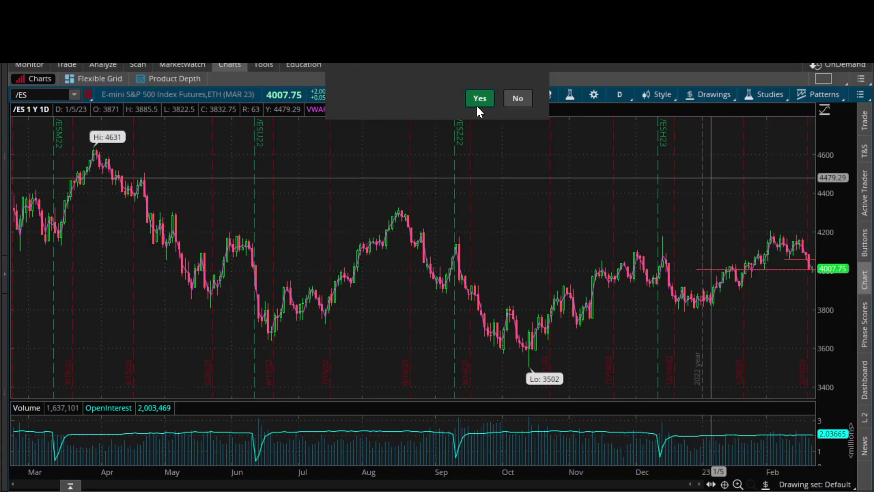
left_click(475, 100)
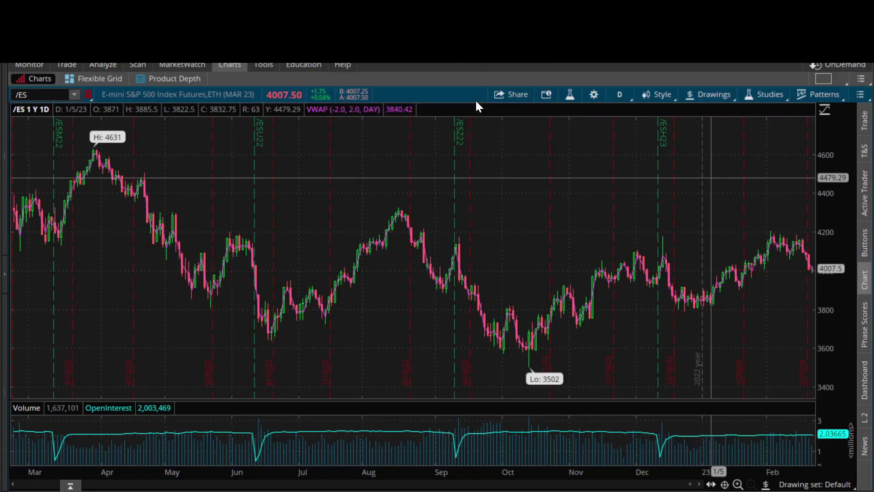
Open the $ES tweet on Twitter and examine its weekly bullish order block chart and its FVG draw-on-liquidity chart.
scroll(595, 253, "up", 3)
key("ctrl")
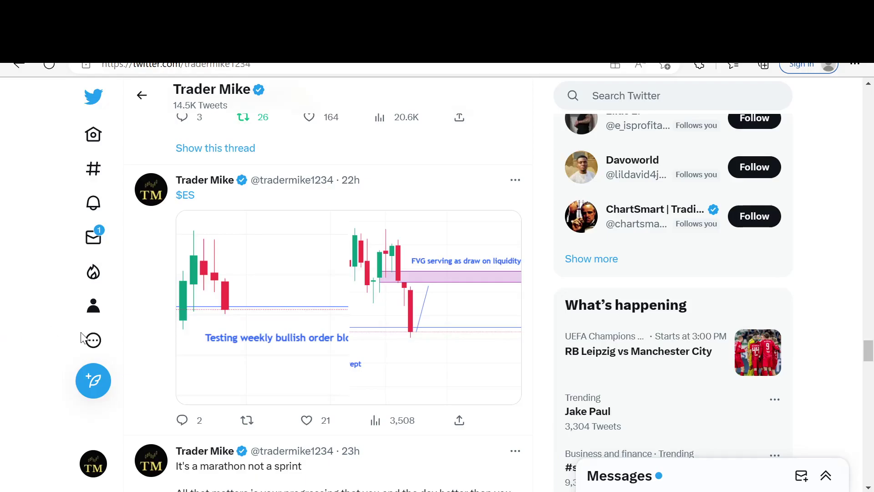
left_click(170, 252)
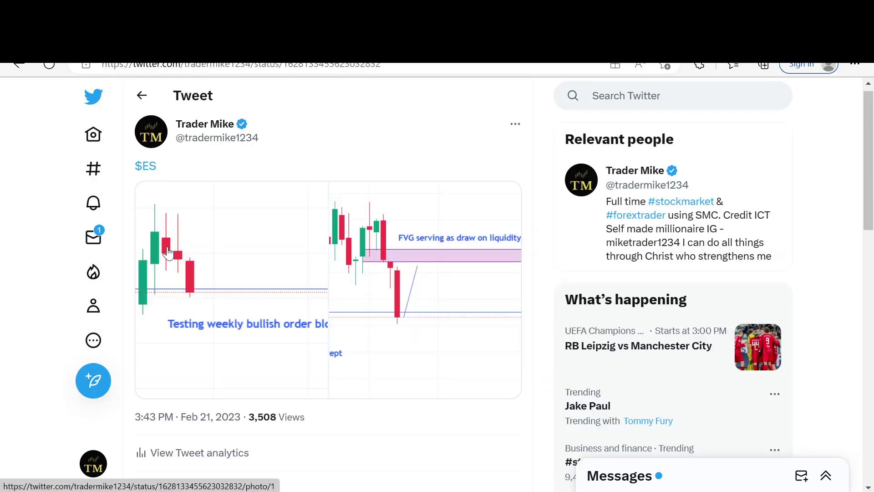
left_click(229, 250)
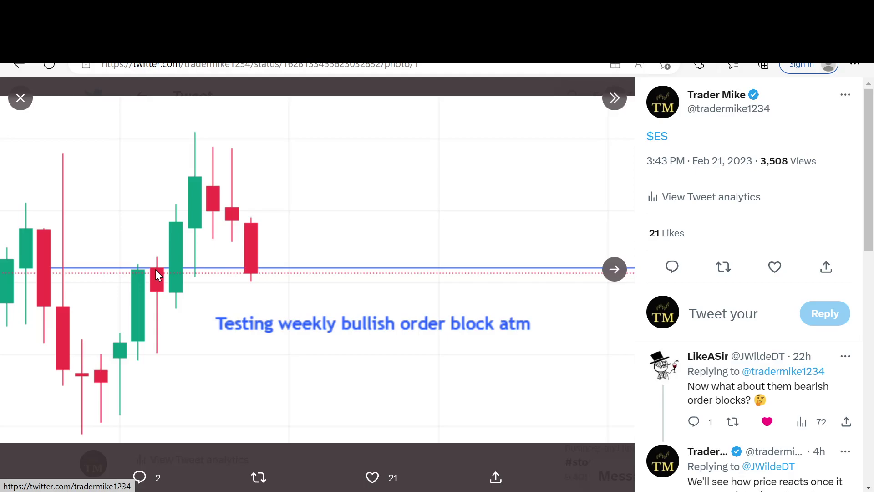
left_click(23, 99)
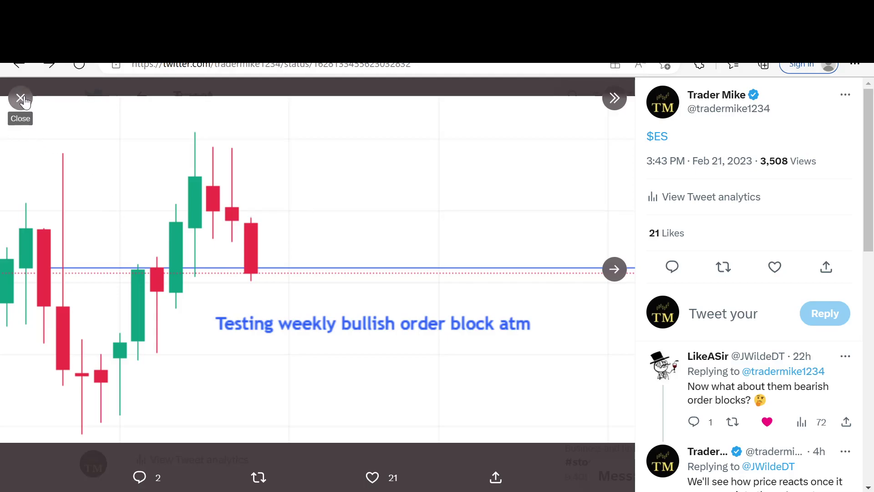
left_click(421, 296)
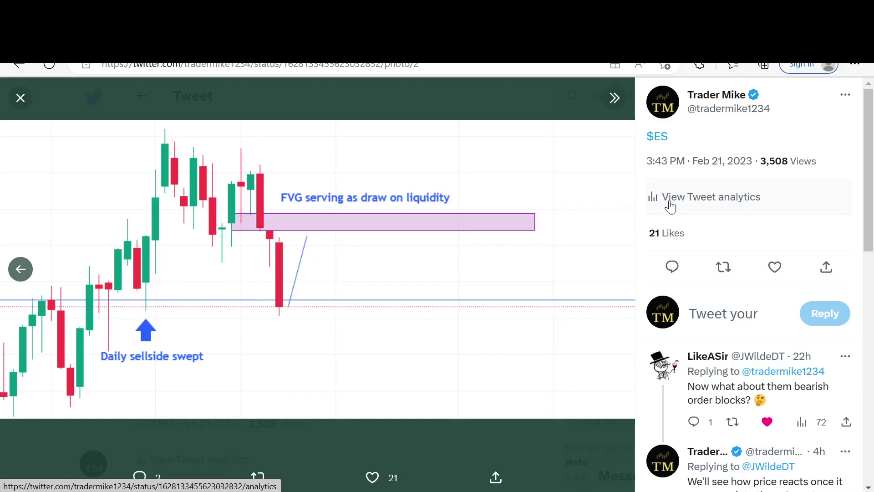
Read the replies under the $ES tweet, and switch to thinkorswim to examine recent price action on the /ES daily chart.
scroll(683, 182, "down", 5)
scroll(688, 173, "up", 2)
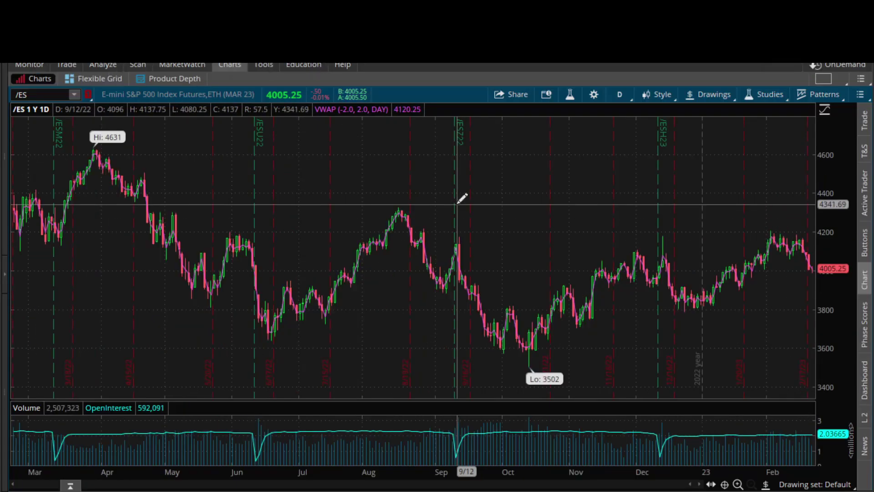
scroll(461, 198, "up", 3)
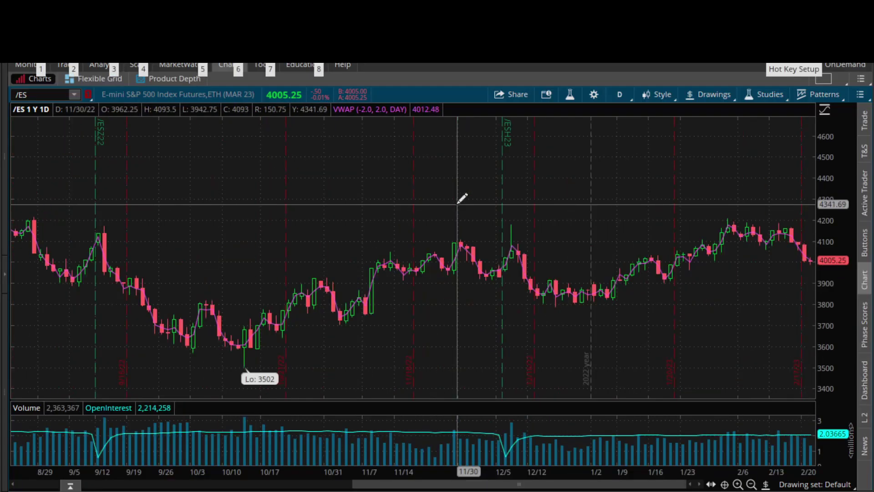
left_click_drag(535, 175, 812, 313)
scroll(679, 244, "down", 4)
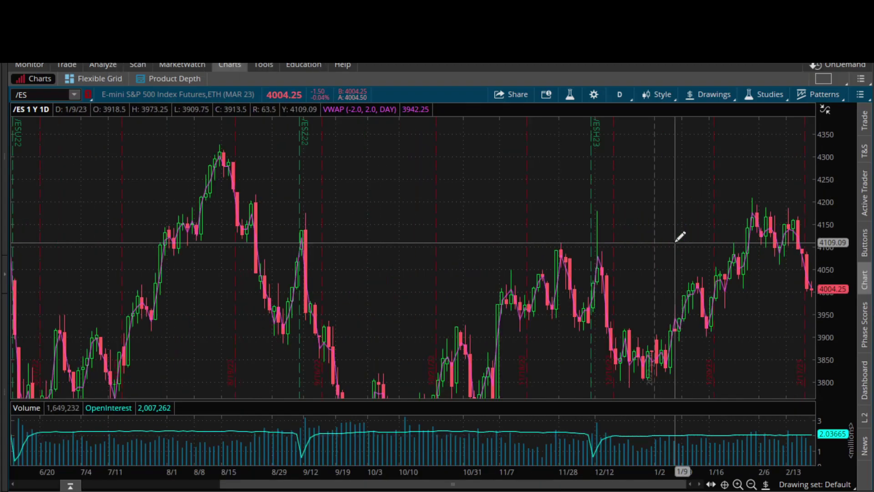
Set the /ES chart to the 15-minute timeframe and examine price between the blue and white dotted levels and the preceding decline.
left_click(619, 94)
left_click(548, 185)
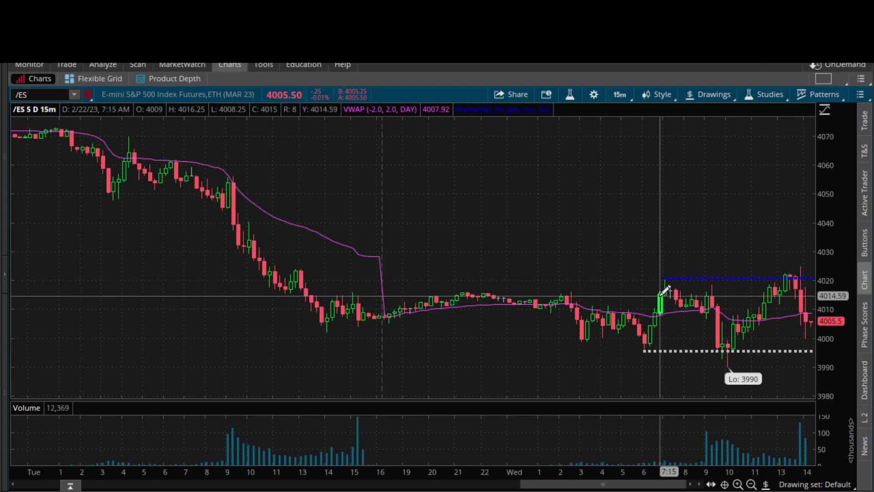
scroll(660, 287, "down", 3)
scroll(664, 290, "up", 3)
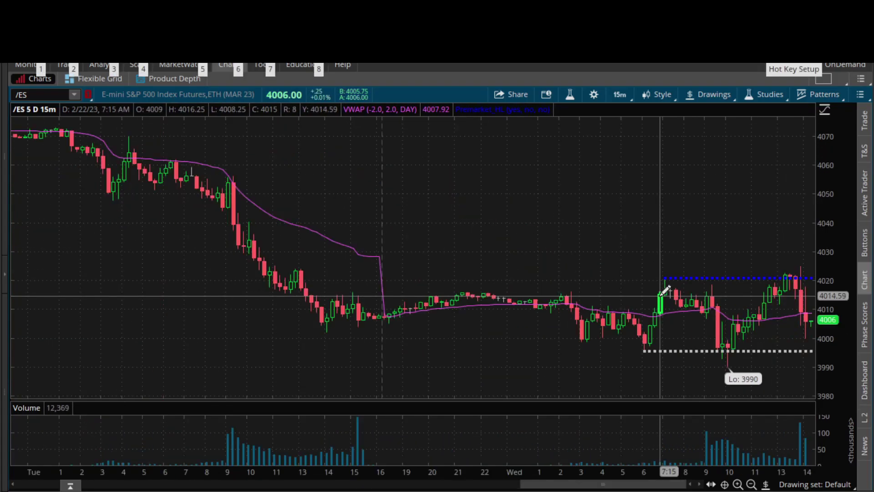
scroll(665, 291, "down", 3)
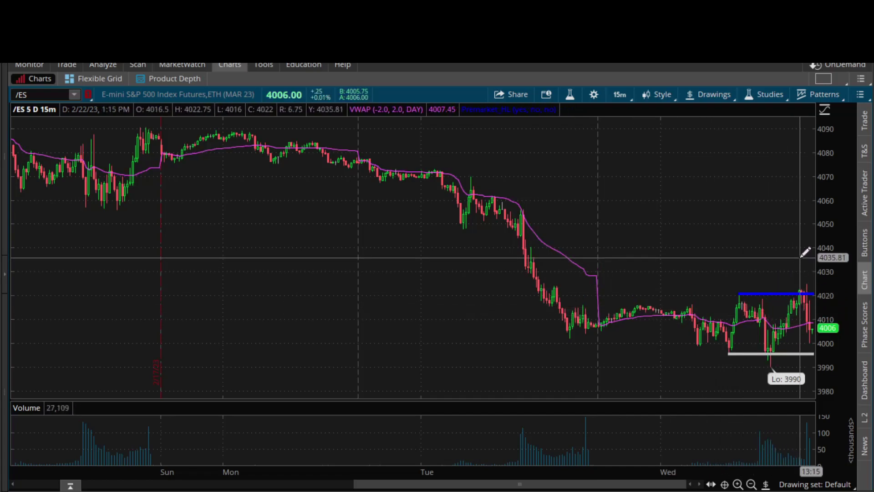
Set the /ES chart to the 20-day, 1-hour timeframe and examine both the latest sessions and the full 20-day range.
left_click(620, 96)
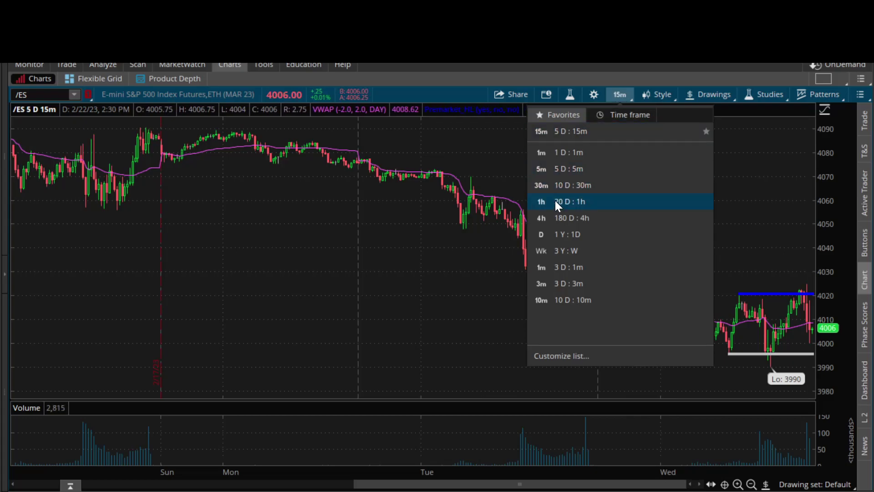
left_click(560, 201)
scroll(560, 195, "up", 3)
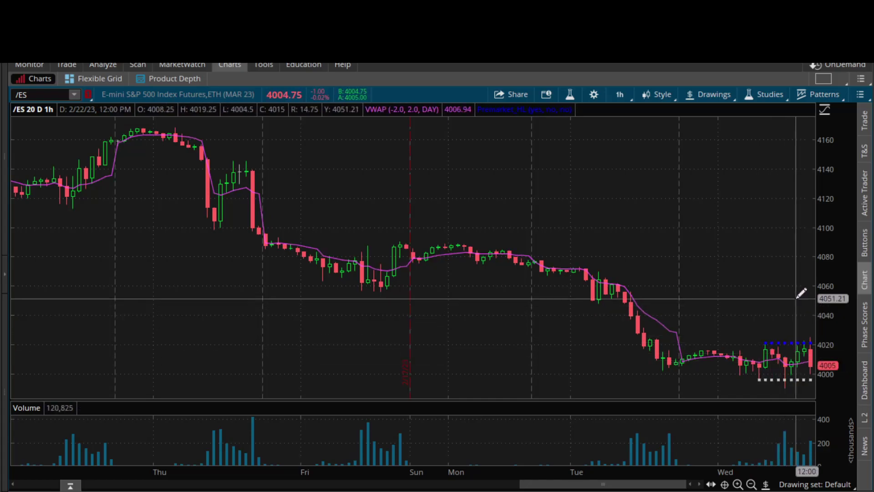
scroll(802, 294, "down", 3)
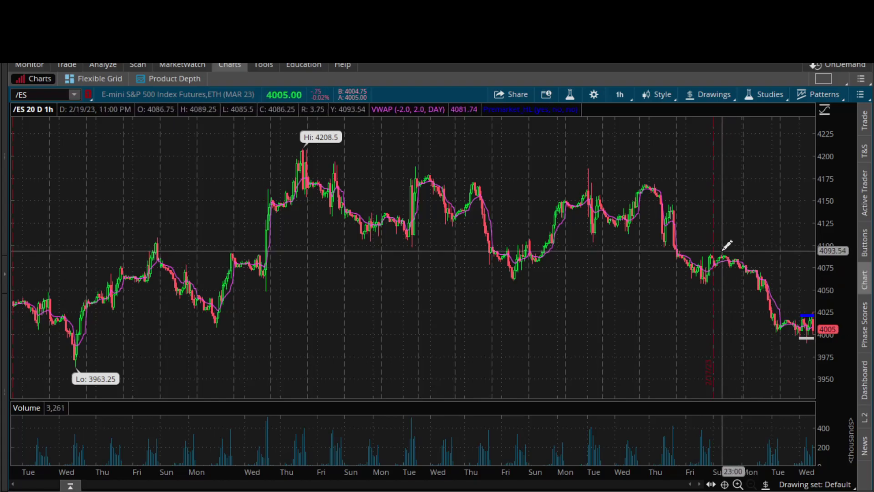
key("ctrl")
scroll(727, 245, "up", 3)
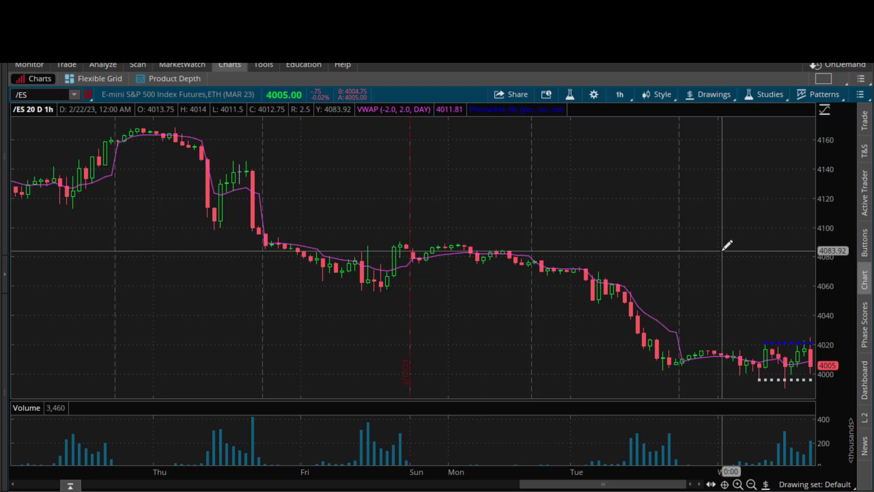
scroll(727, 245, "down", 5)
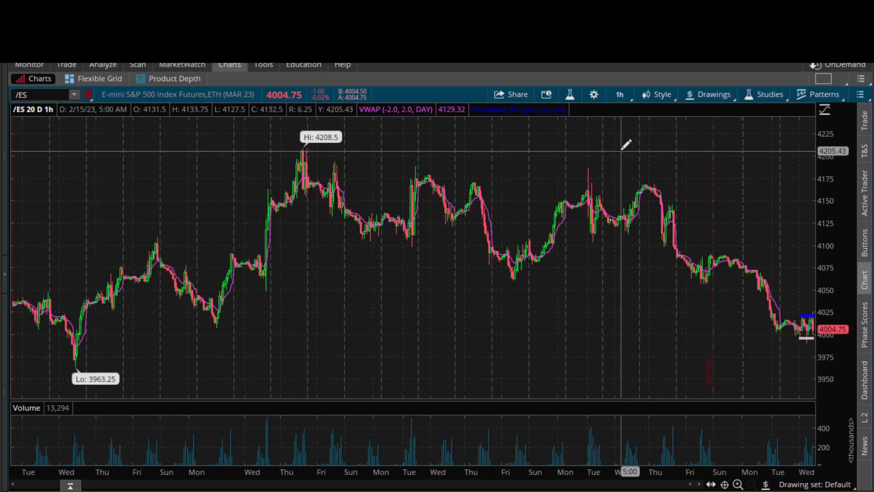
Return the /ES chart to the 1-year daily timeframe and examine the January and February candles up close.
left_click(617, 94)
left_click(560, 235)
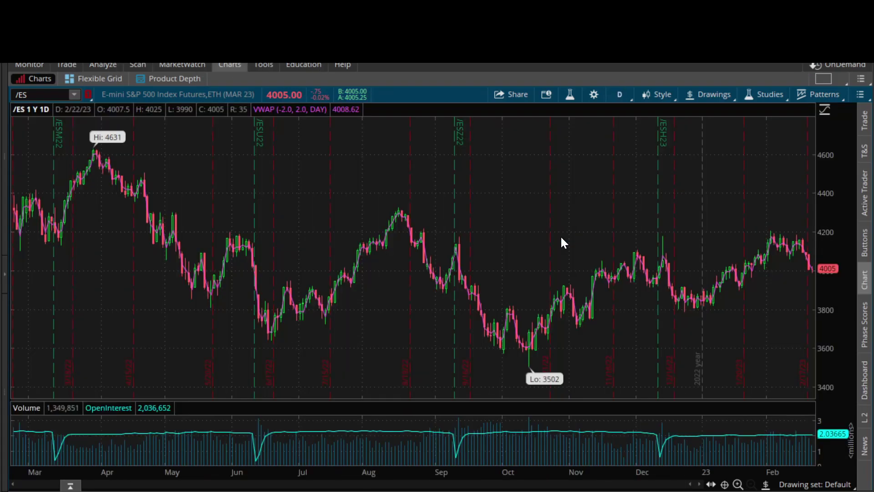
scroll(565, 232, "up", 4)
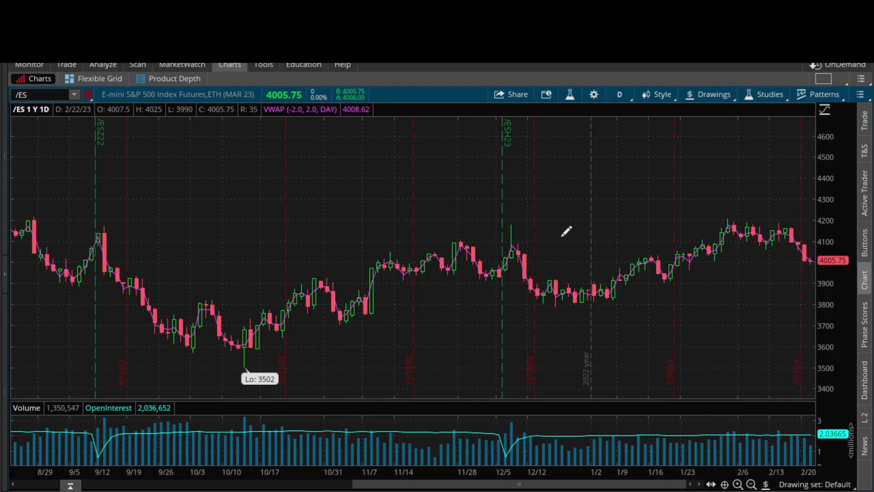
left_click_drag(825, 244, 834, 201)
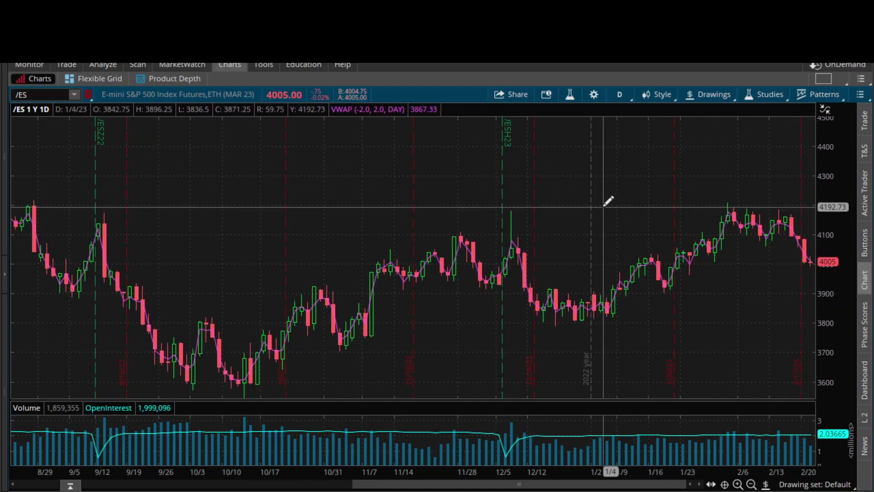
left_click_drag(578, 191, 853, 313)
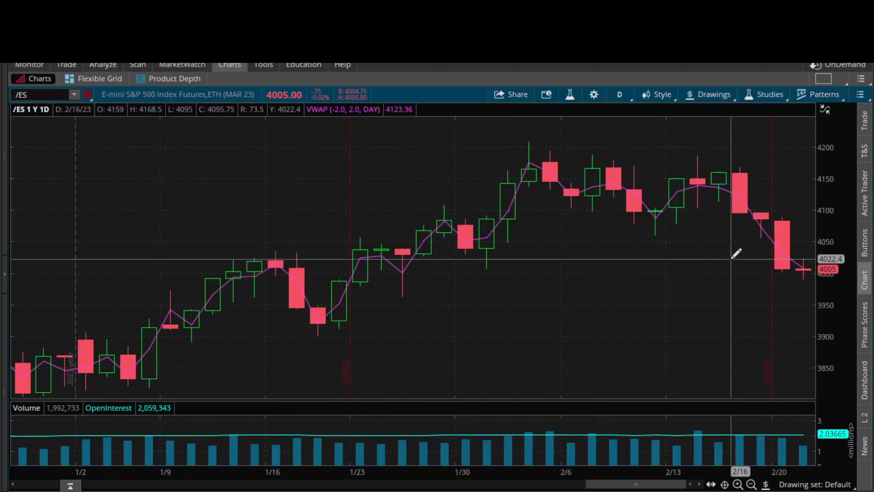
scroll(736, 254, "down", 2)
scroll(737, 250, "down", 3)
scroll(737, 253, "up", 3)
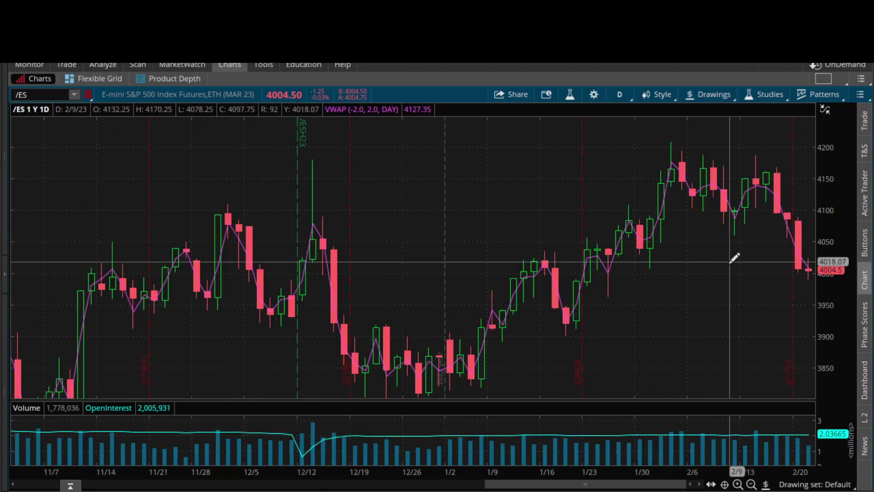